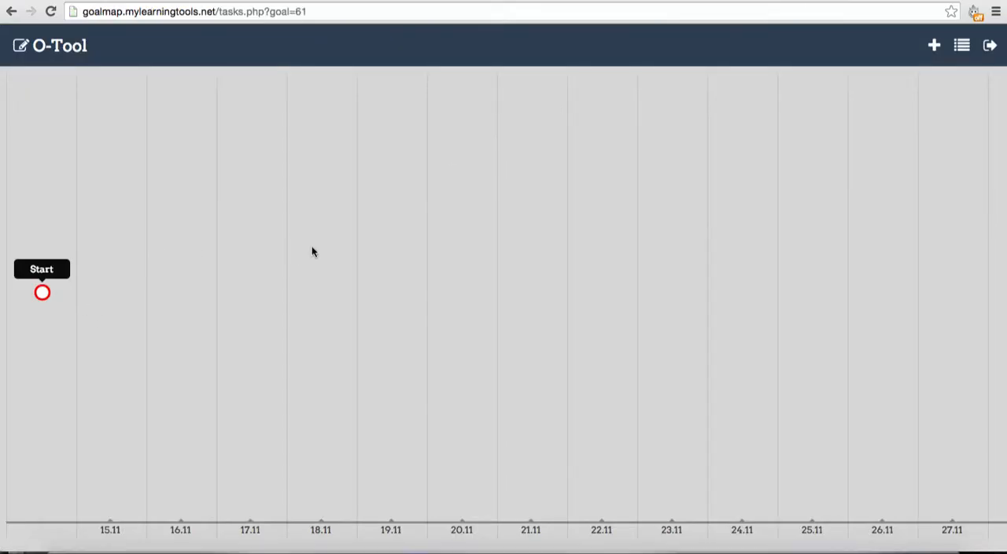
# Step: Start a new task named "Create an invitation" with the description "The task is to create an invitation."
pyautogui.click(934, 48)
pyautogui.click(485, 141)
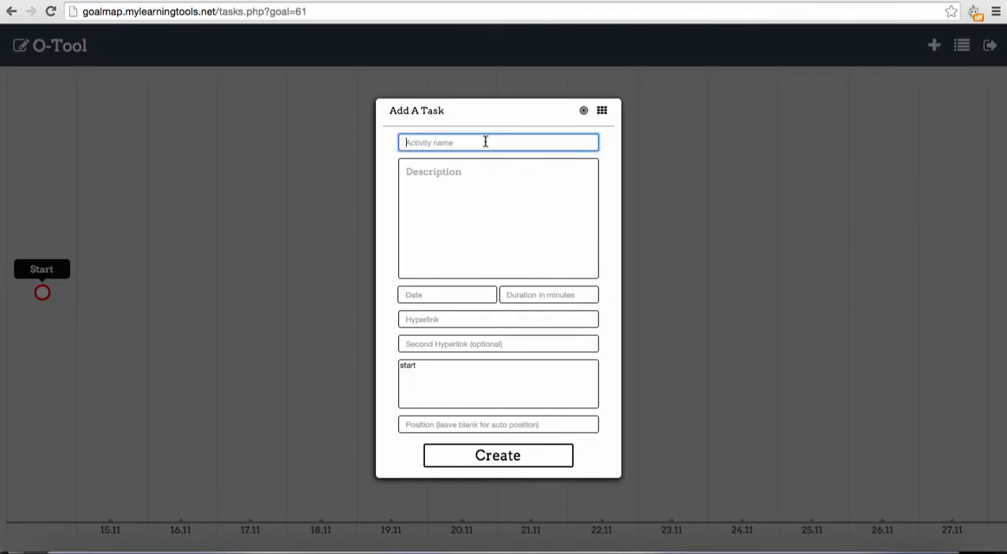
pyautogui.write('Create an invitation')
pyautogui.click(515, 214)
pyautogui.write('T')
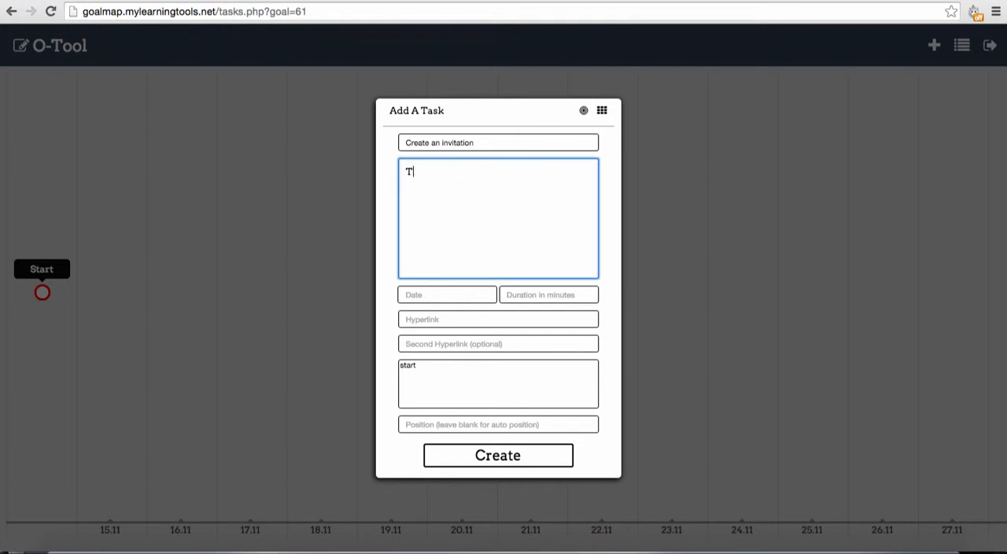
pyautogui.write('he task is to create an invitation.')
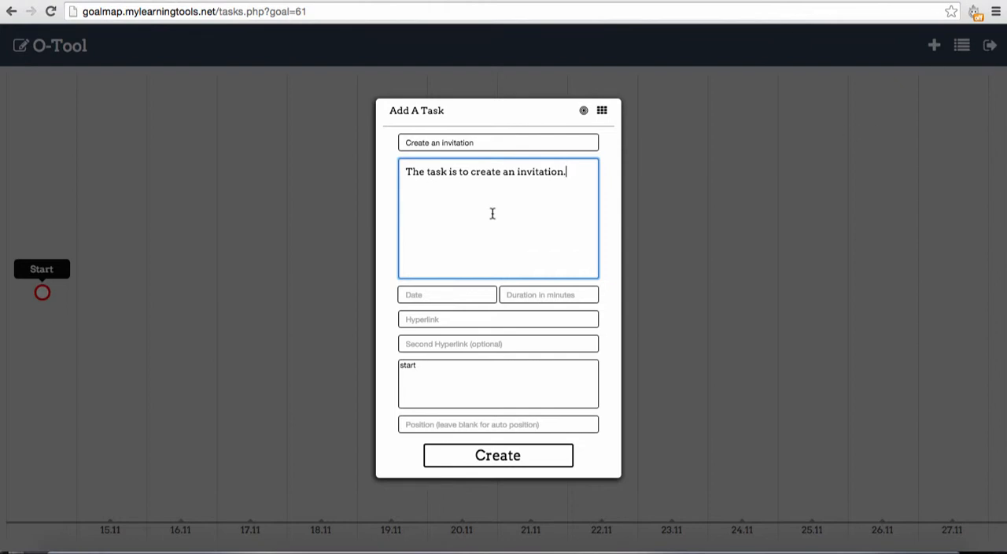
# Step: Set the invitation task's date to 15.11.2015 and its duration to 90 minutes
pyautogui.click(430, 293)
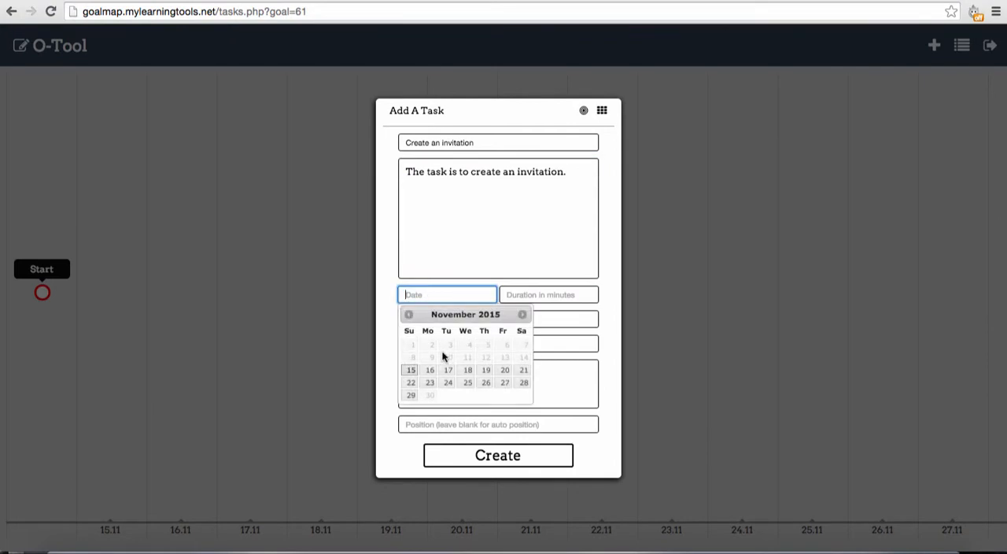
pyautogui.click(411, 370)
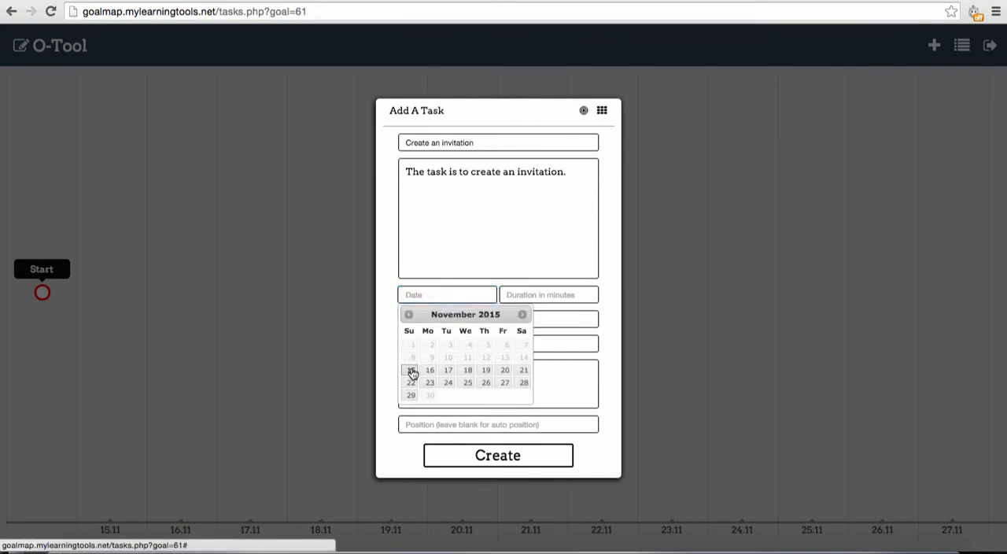
pyautogui.click(563, 293)
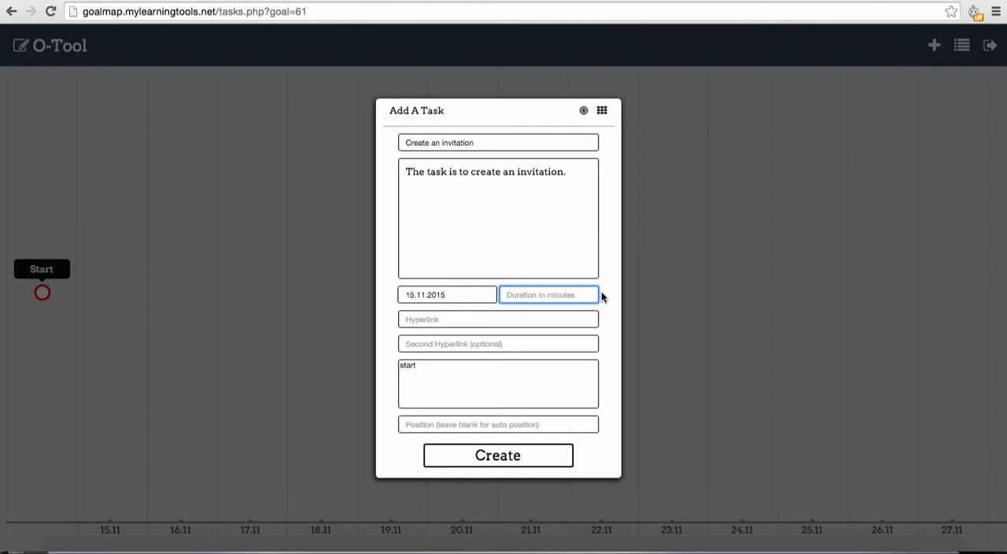
pyautogui.write('90')
# Step: Search the web for "online invitations birthday" in a new tab and look through the results for the task's hyperlink
pyautogui.click(491, 319)
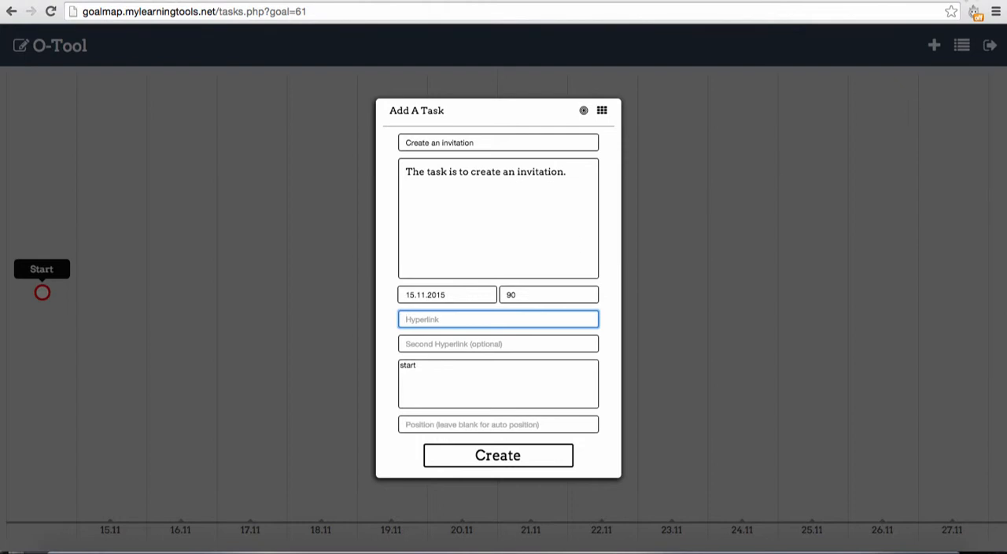
pyautogui.click(976, 2)
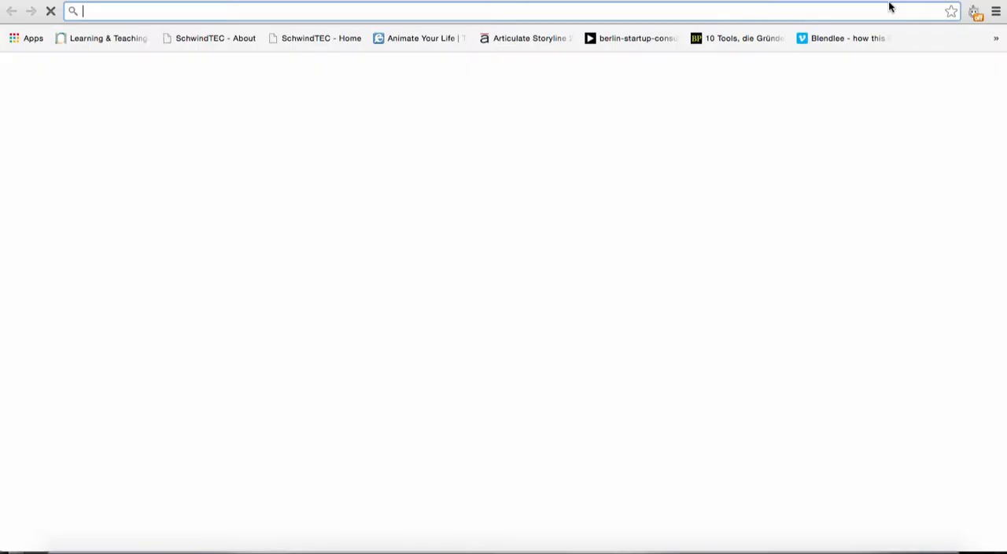
pyautogui.write('online ')
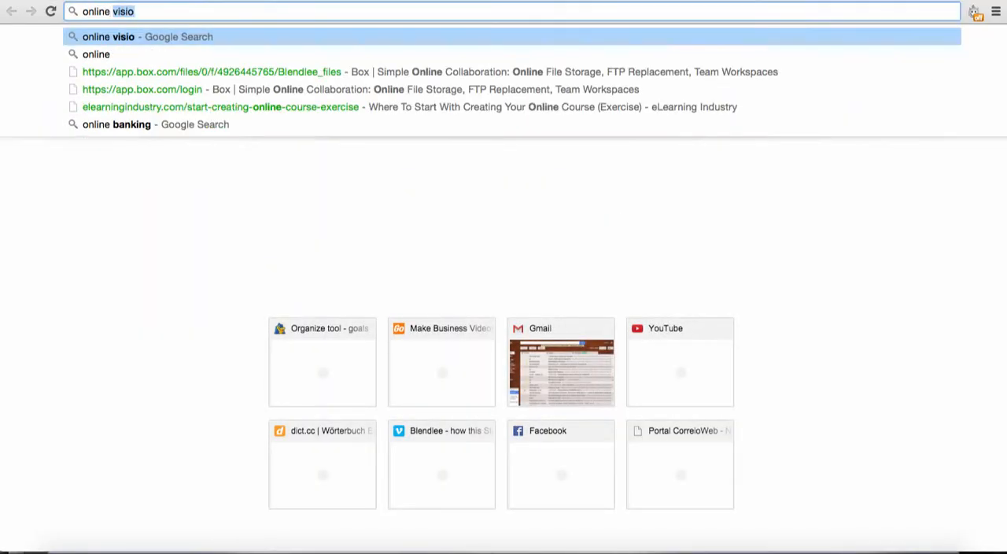
pyautogui.write('invitations birthday')
pyautogui.press('Return')
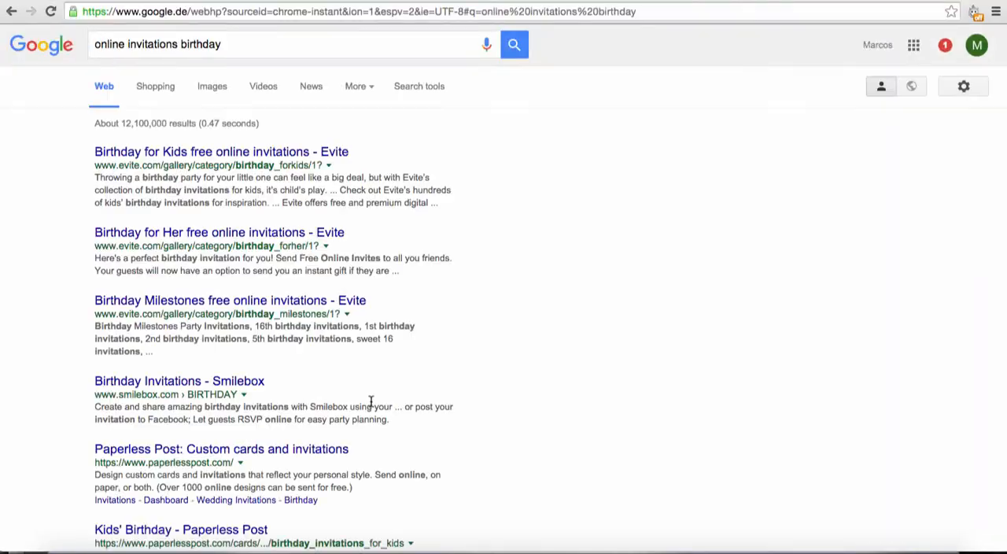
pyautogui.scroll(-1, 614, 356)
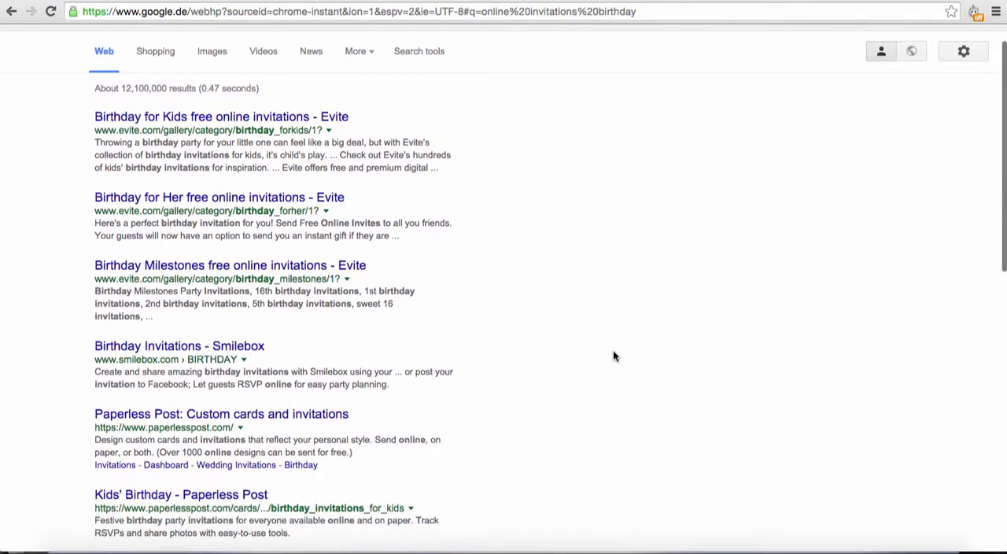
pyautogui.scroll(-2, 614, 356)
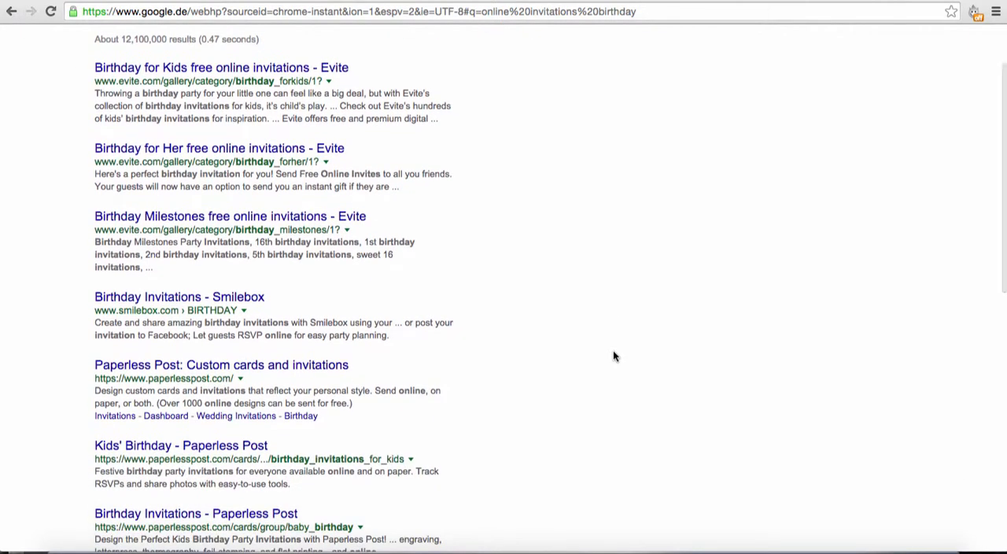
pyautogui.scroll(-3, 614, 356)
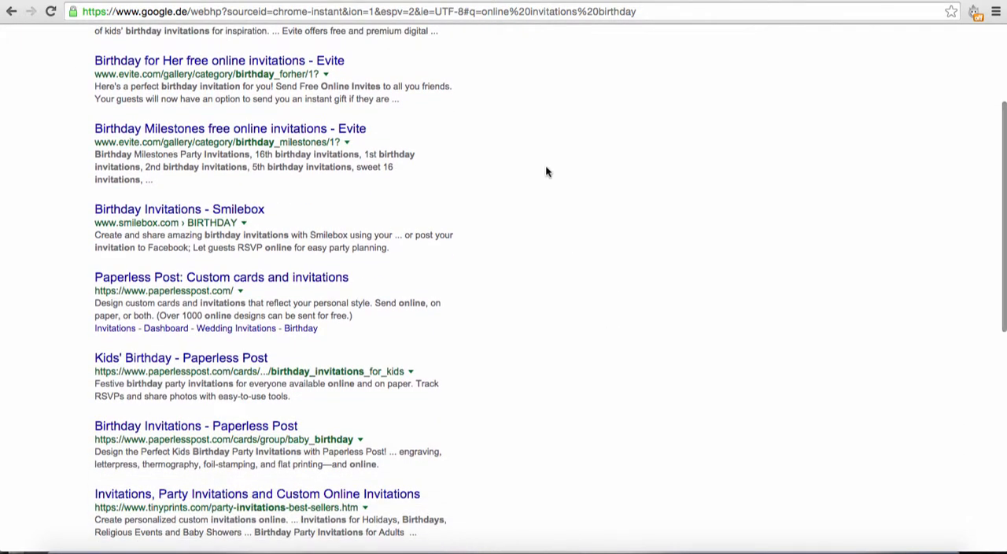
pyautogui.scroll(2, 548, 172)
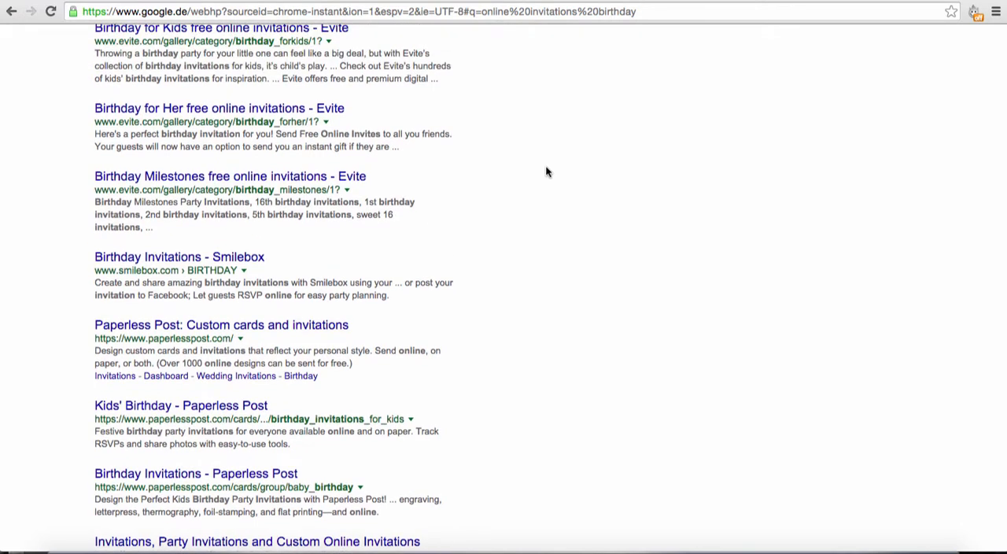
# Step: Open Evite's Birthday Milestones free online invitations page and copy its address into the invitation task's first hyperlink
pyautogui.click(321, 177)
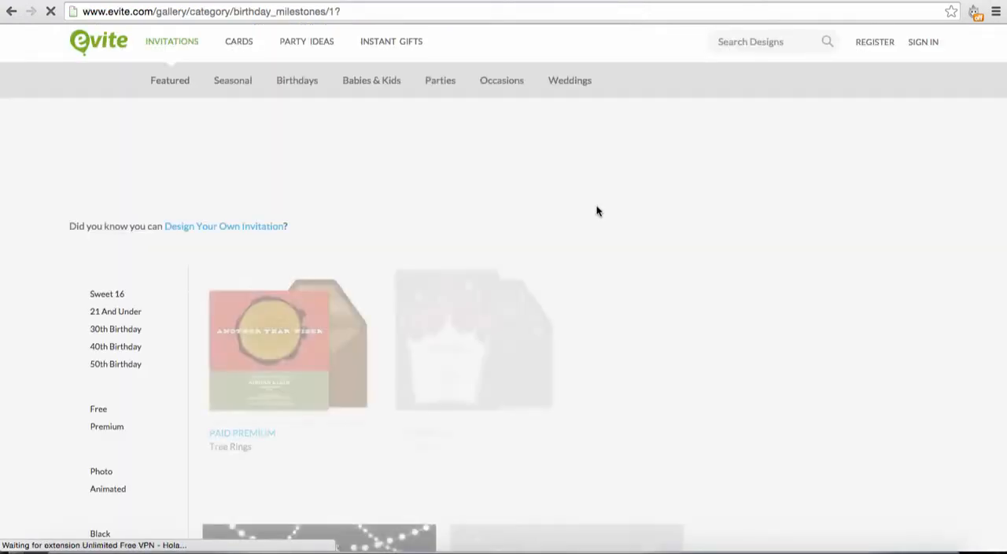
pyautogui.scroll(-7, 389, 297)
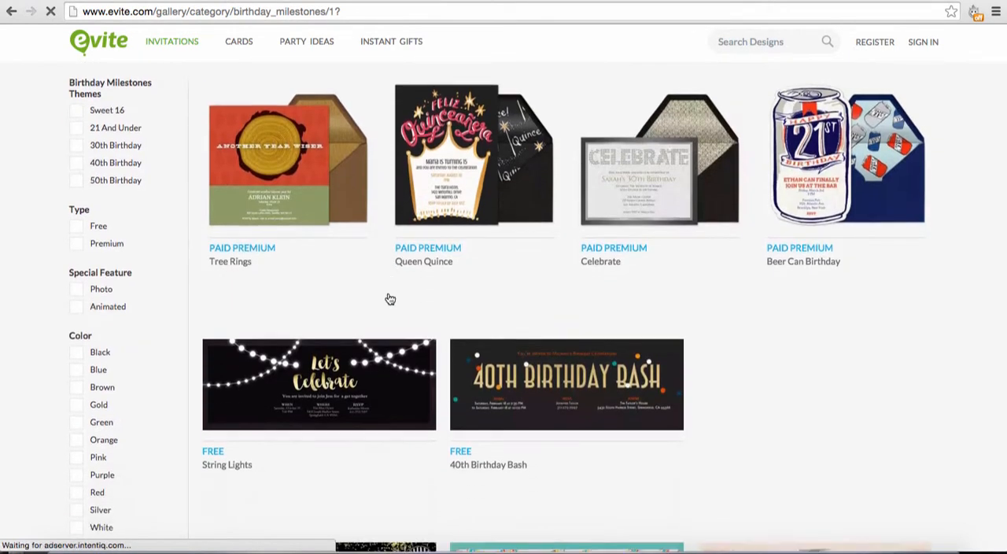
pyautogui.scroll(7, 389, 298)
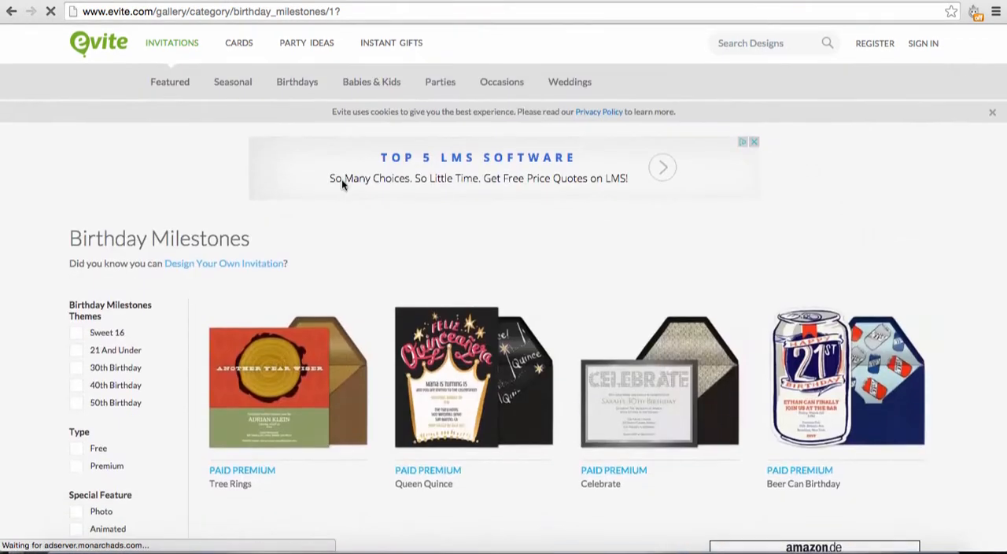
pyautogui.click(305, 11)
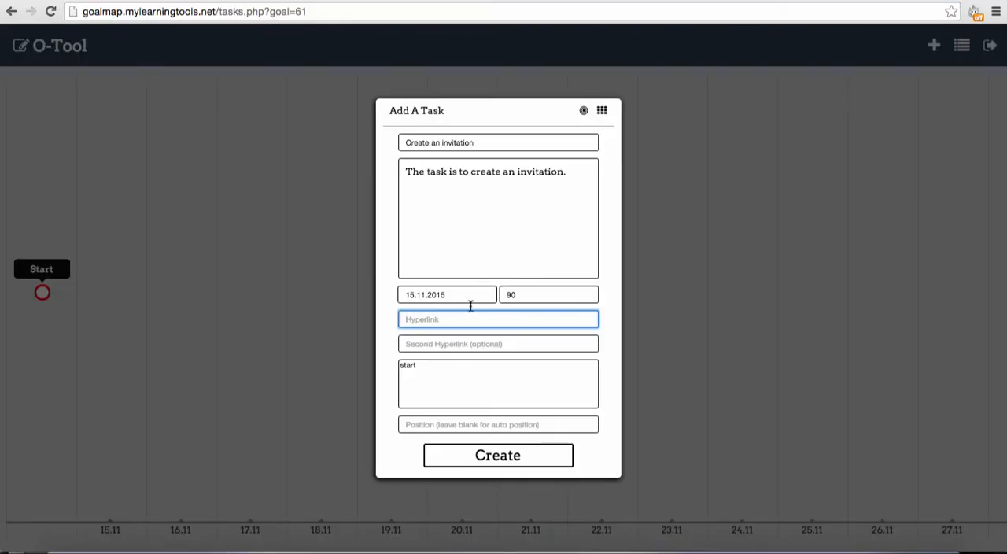
pyautogui.hotkey('ctrl', 'v')
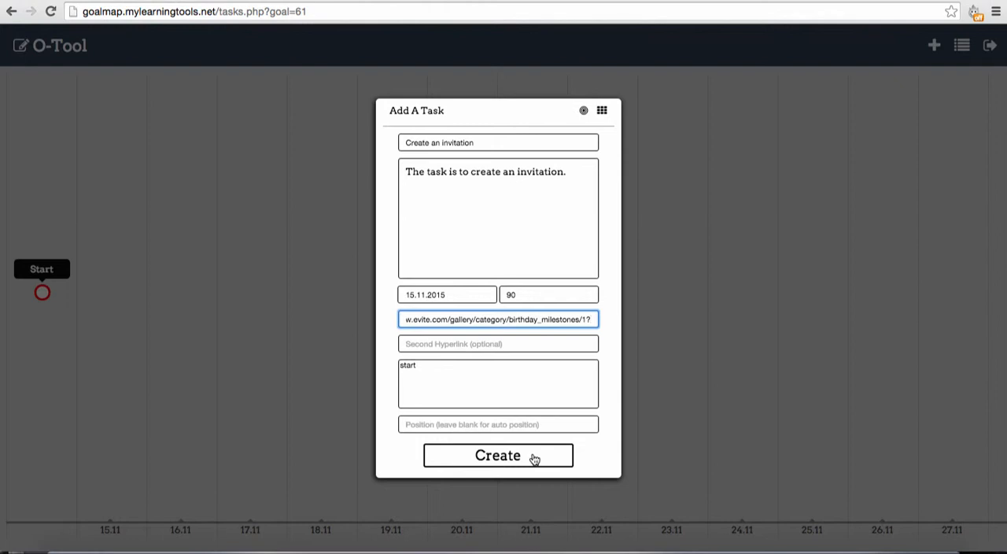
# Step: Leave the second hyperlink empty, select start as the task to connect to, and open the position for editing
pyautogui.click(516, 344)
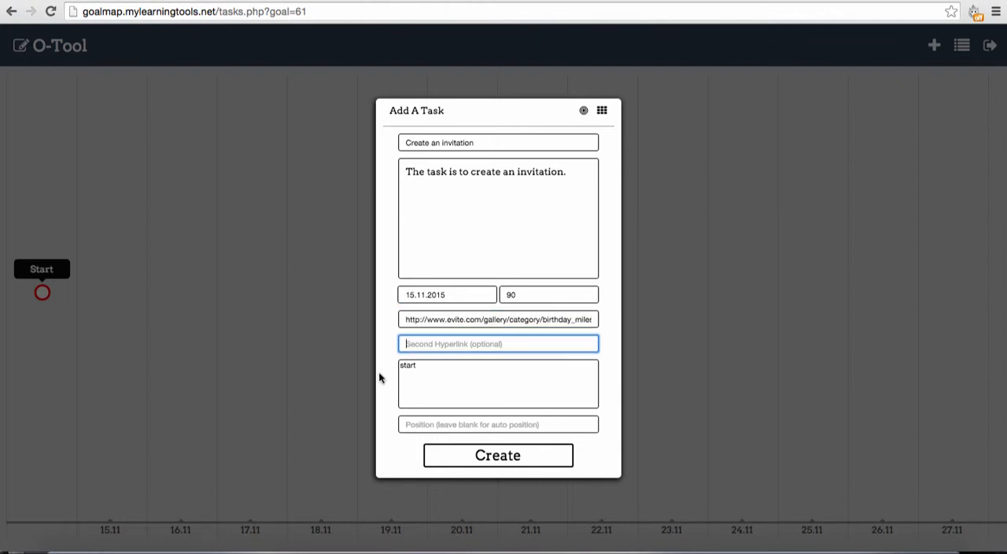
pyautogui.click(410, 366)
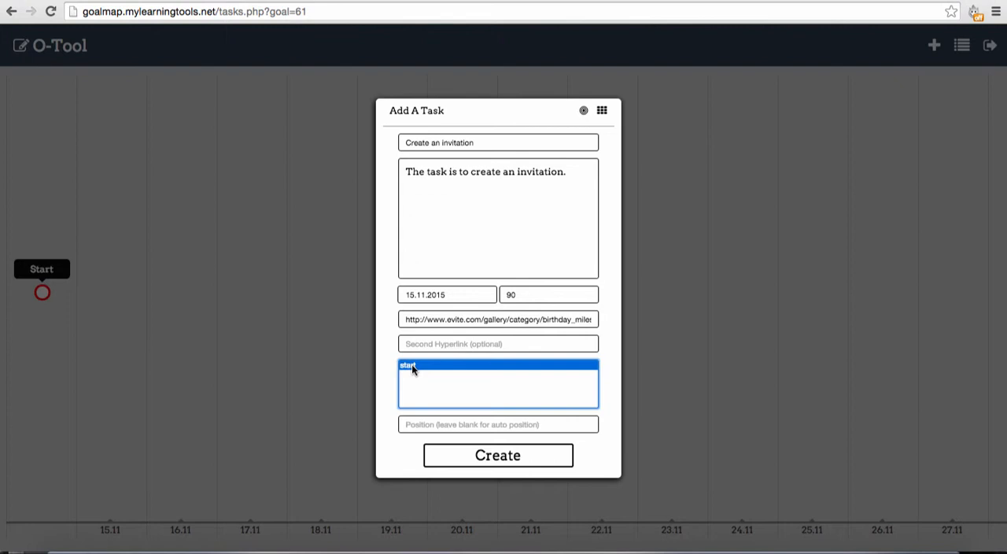
pyautogui.click(497, 424)
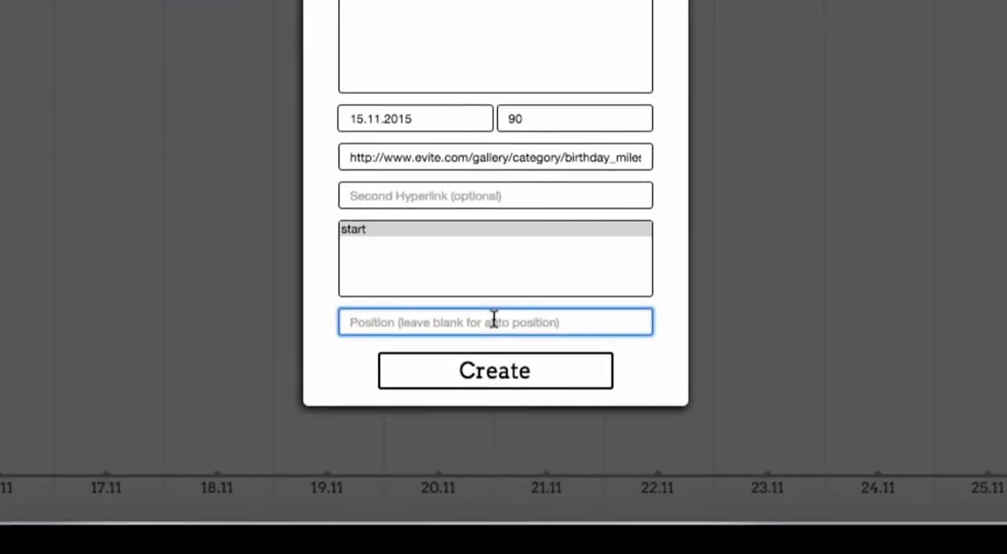
pyautogui.write('50%')
pyautogui.press('BackSpace')
pyautogui.press('BackSpace')
pyautogui.press('BackSpace')
pyautogui.write('10%')
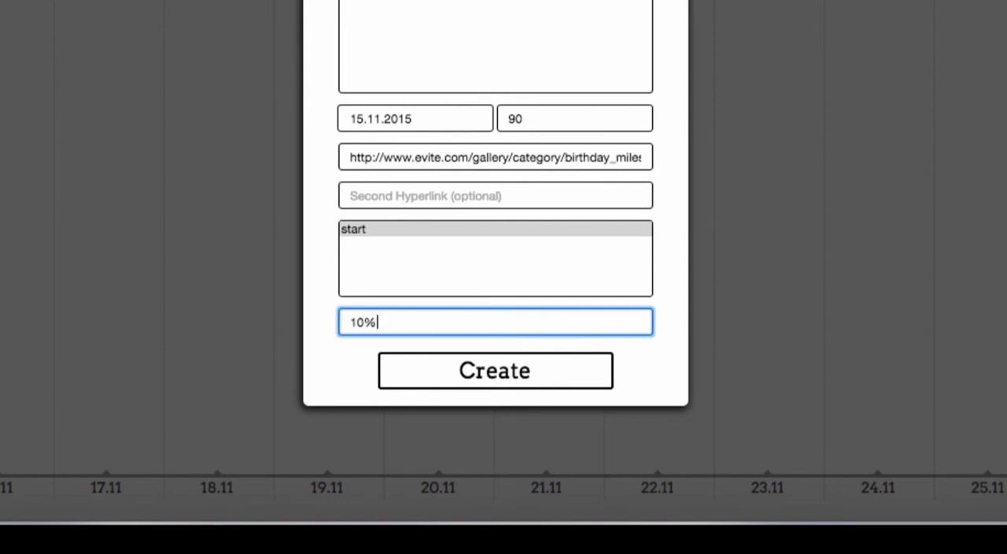
pyautogui.press('BackSpace')
pyautogui.press('BackSpace')
pyautogui.press('BackSpace')
pyautogui.write('90%')
pyautogui.press('BackSpace')
pyautogui.press('BackSpace')
pyautogui.press('BackSpace')
# Step: Set the invitation task's position to 40% and create the task
pyautogui.write('40%')
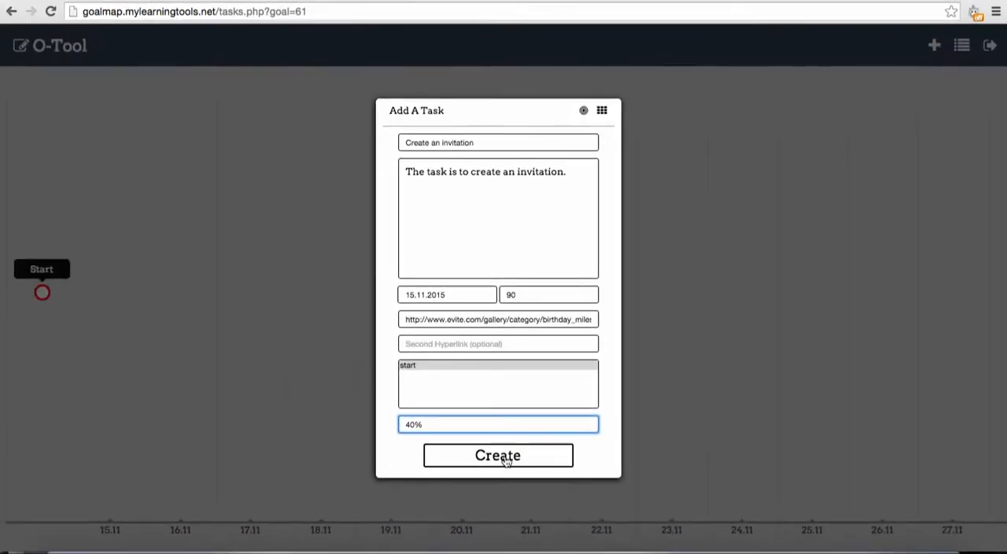
pyautogui.click(505, 458)
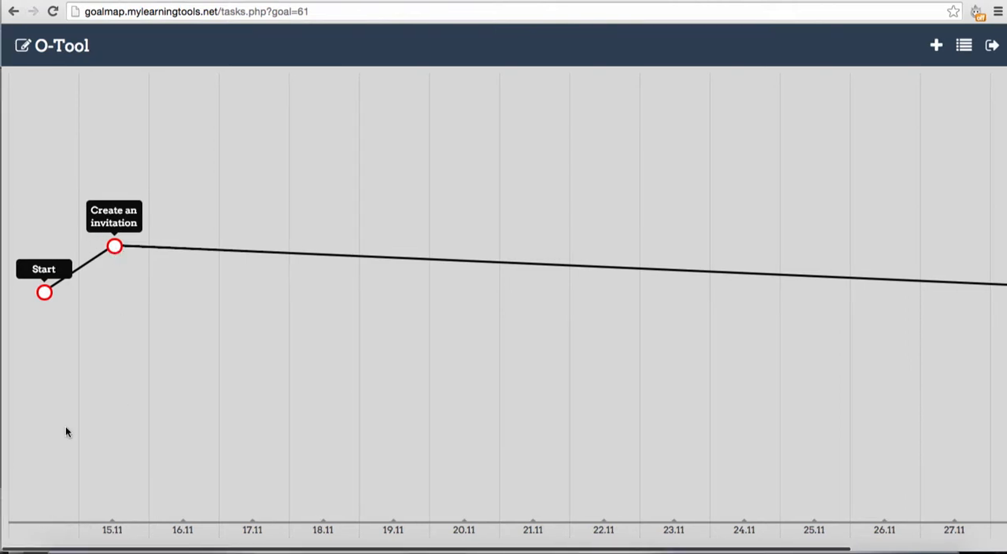
# Step: Start a second task on the goal map, named "Call my friends"
pyautogui.moveTo(43, 549); pyautogui.dragTo(428, 541)
pyautogui.moveTo(259, 549); pyautogui.dragTo(13, 541)
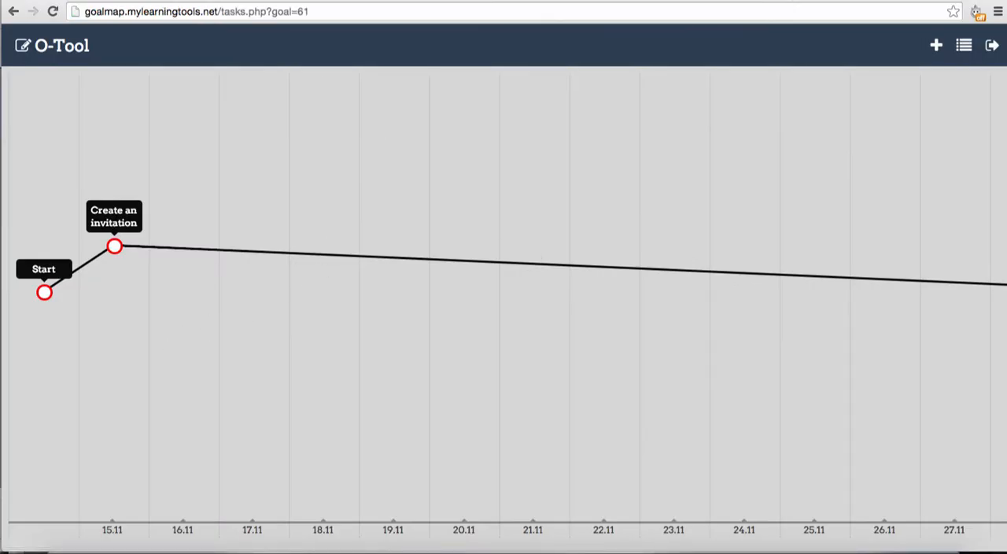
pyautogui.click(936, 47)
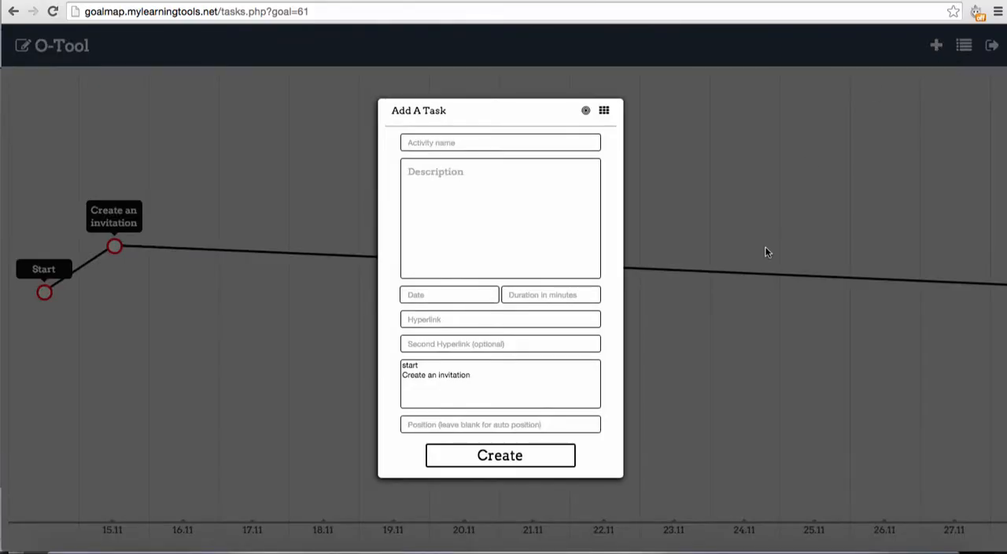
pyautogui.click(568, 145)
pyautogui.write('P')
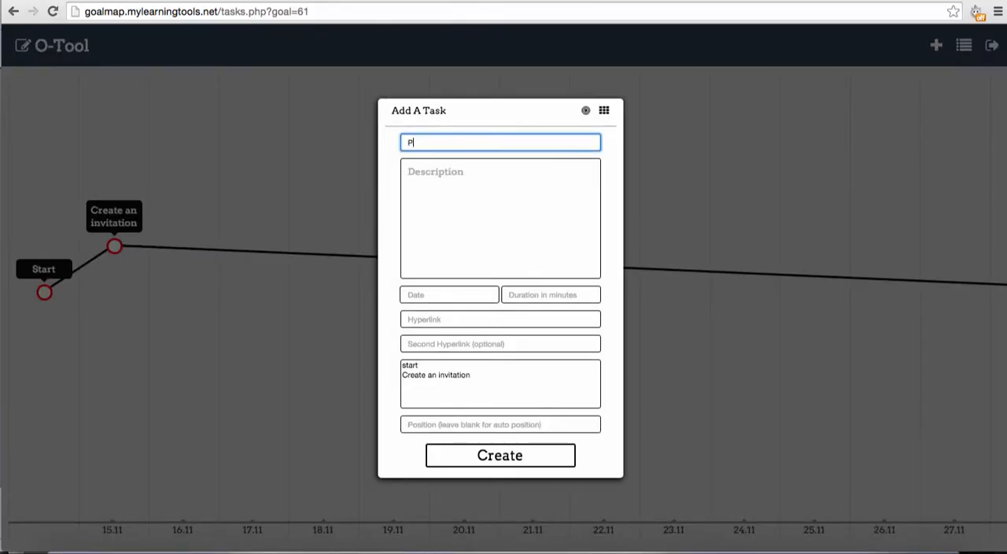
pyautogui.press('BackSpace')
pyautogui.write('Call my friends')
# Step: Fill in the description with the heading "Call my friends:" followed by a dashed list of four friends' first names
pyautogui.hotkey('ctrl', 'a')
pyautogui.hotkey('ctrl', 'c')
pyautogui.click(458, 190)
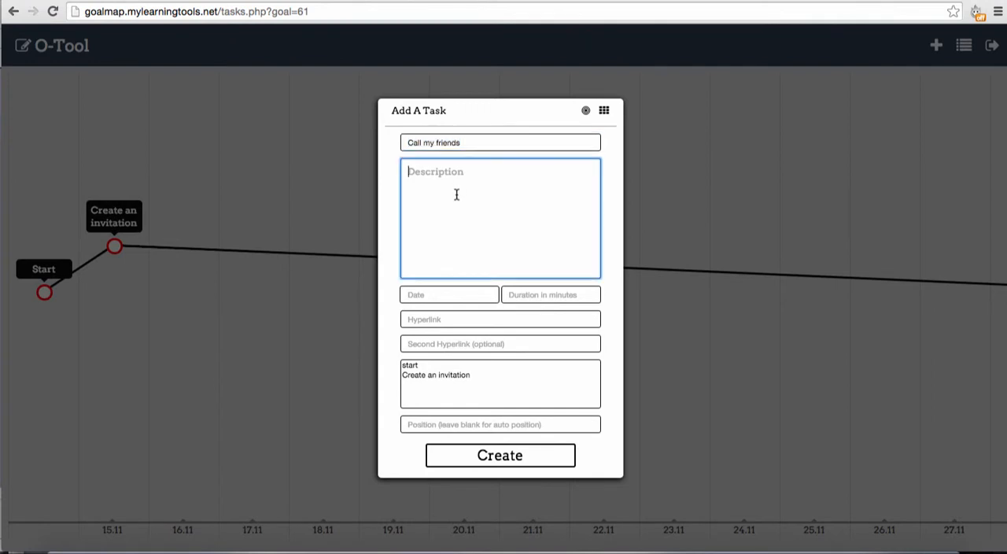
pyautogui.hotkey('ctrl', 'v')
pyautogui.write('- John')
pyautogui.press('Return')
pyautogui.write('- ')
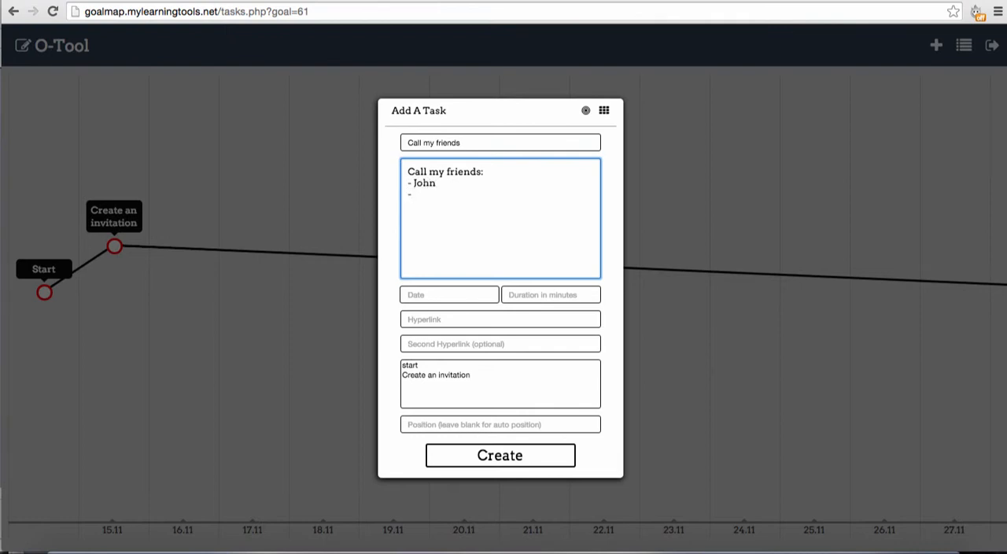
pyautogui.write('David')
pyautogui.press('Return')
pyautogui.write('- Line')
pyautogui.press('BackSpace')
pyautogui.write('a')
pyautogui.press('Return')
pyautogui.write('- Kathrin')
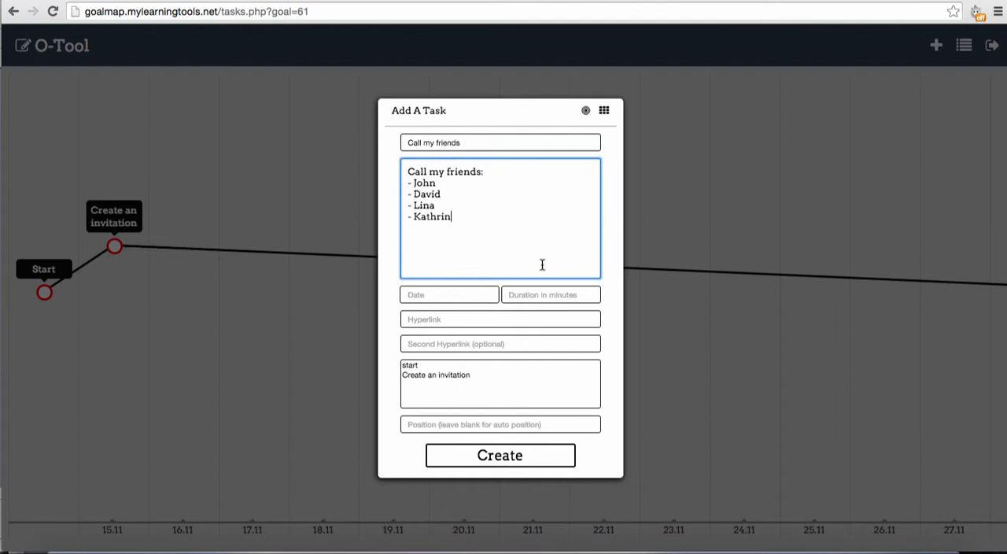
# Step: Set the "Call my friends" task's date to 16.11.2015 and its duration to 60 minutes
pyautogui.click(450, 294)
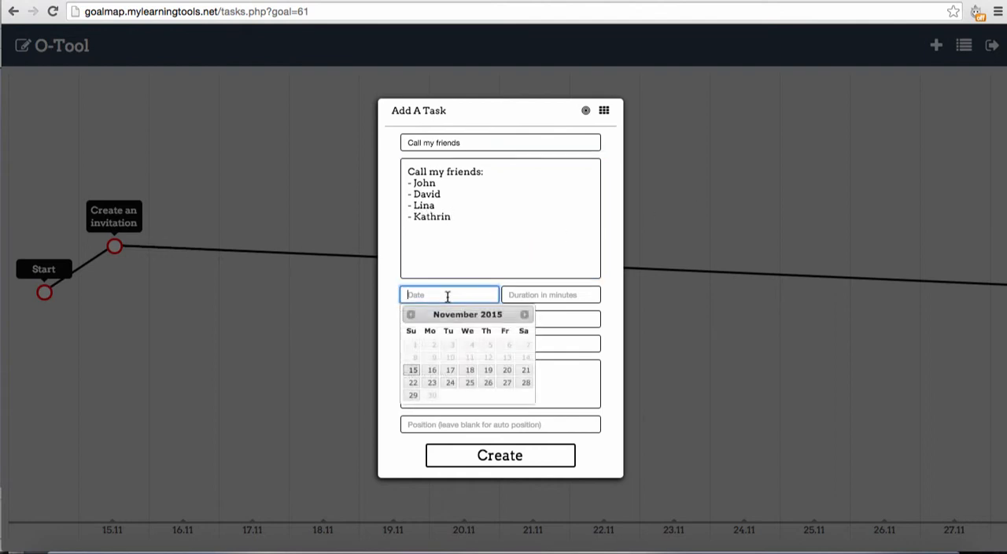
pyautogui.click(432, 375)
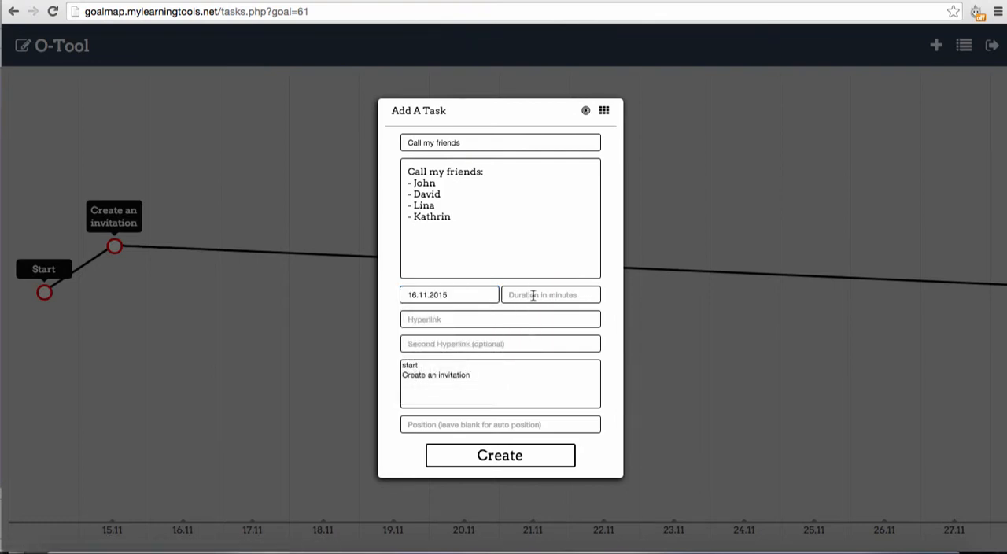
pyautogui.click(533, 294)
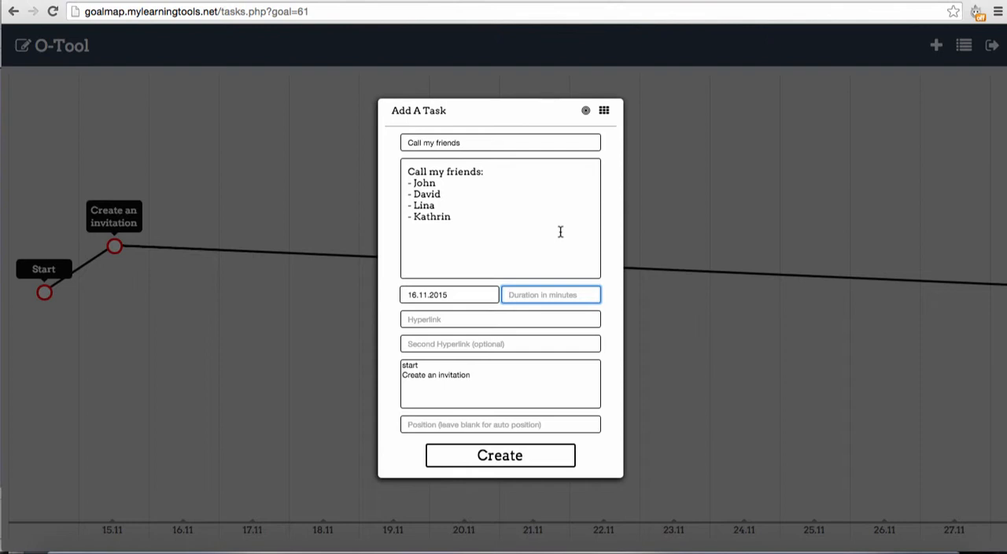
pyautogui.write('60')
pyautogui.click(451, 320)
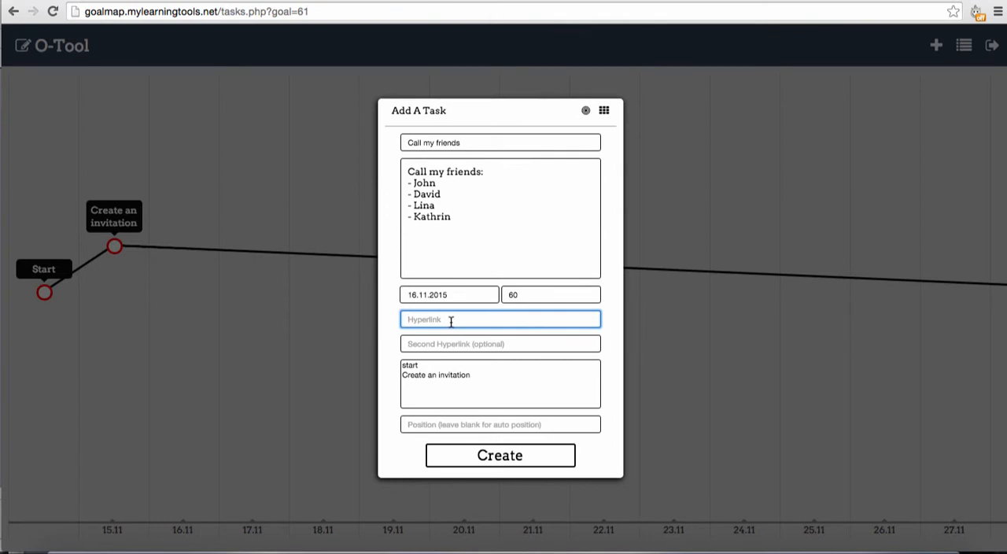
# Step: Enter "#" as the "Call my friends" task's hyperlink and connect the task to "Create an invitation"
pyautogui.write('#')
pyautogui.click(455, 340)
pyautogui.click(436, 320)
pyautogui.press('BackSpace')
pyautogui.write('#')
pyautogui.click(417, 379)
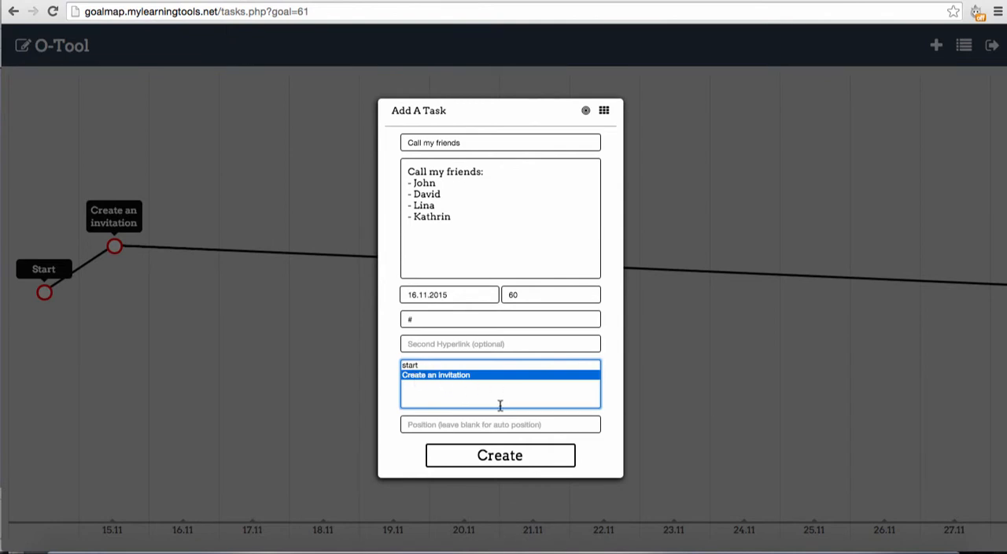
# Step: Set the "Call my friends" task's position to 60% and create the task
pyautogui.click(460, 428)
pyautogui.write('60%')
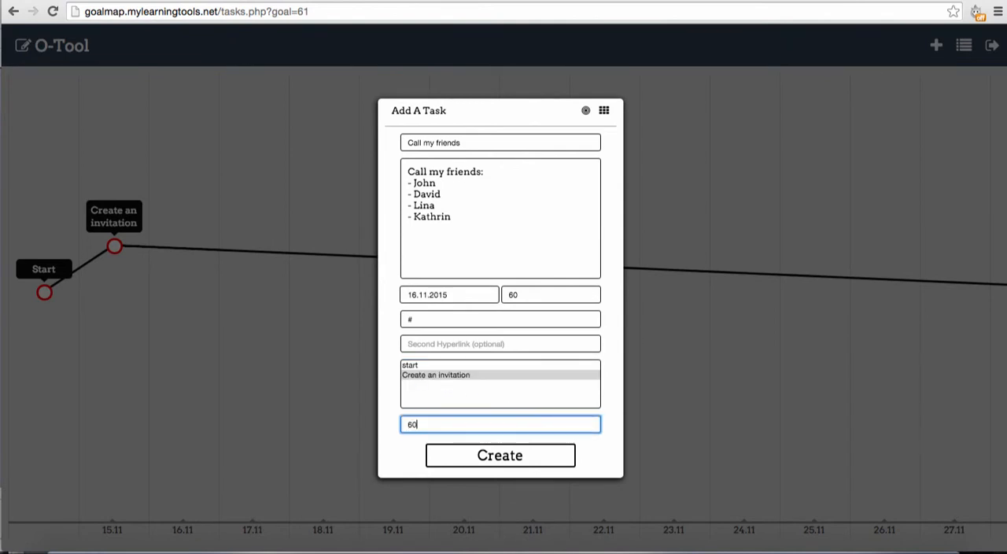
pyautogui.click(508, 457)
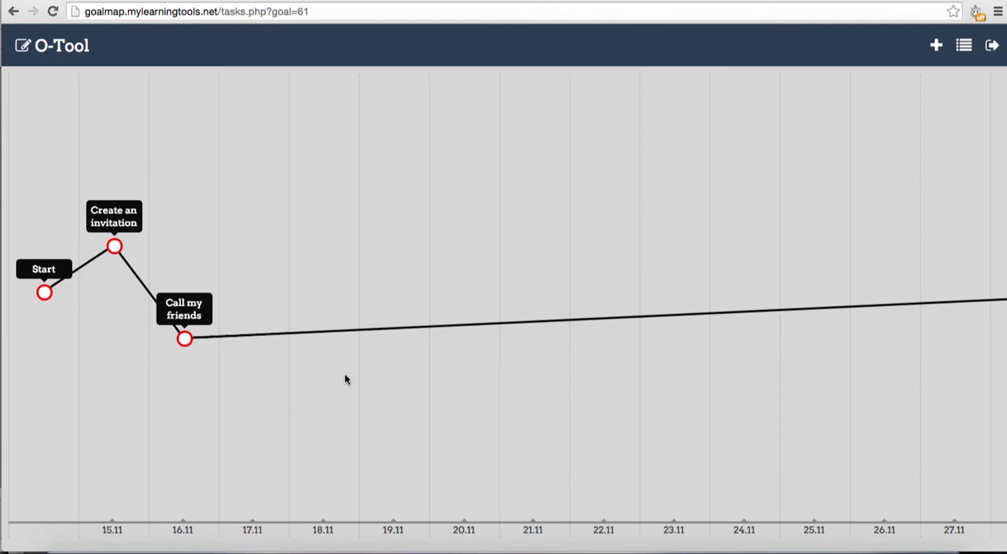
# Step: Start a third task on the goal map, named "Get a sound system"
pyautogui.click(937, 45)
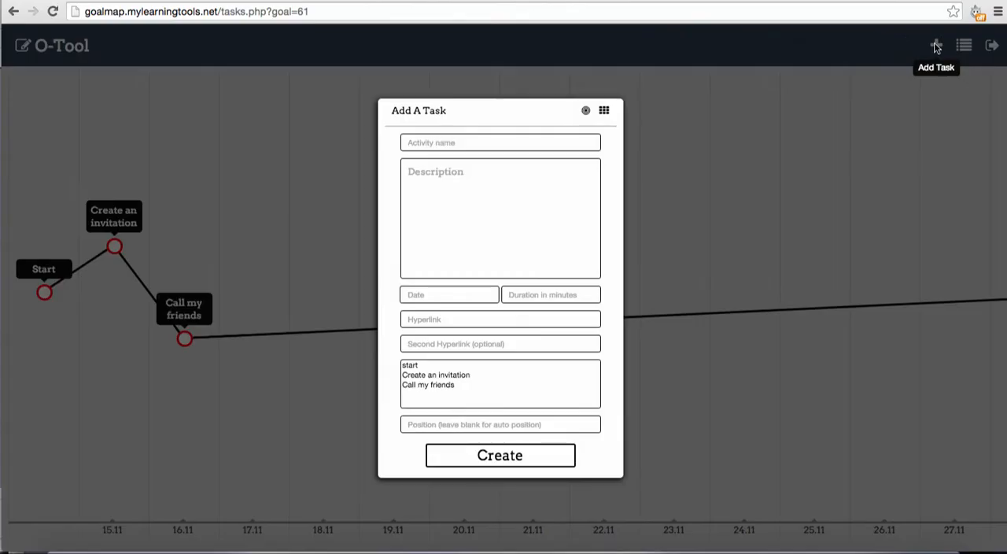
pyautogui.click(500, 142)
pyautogui.write('Get a')
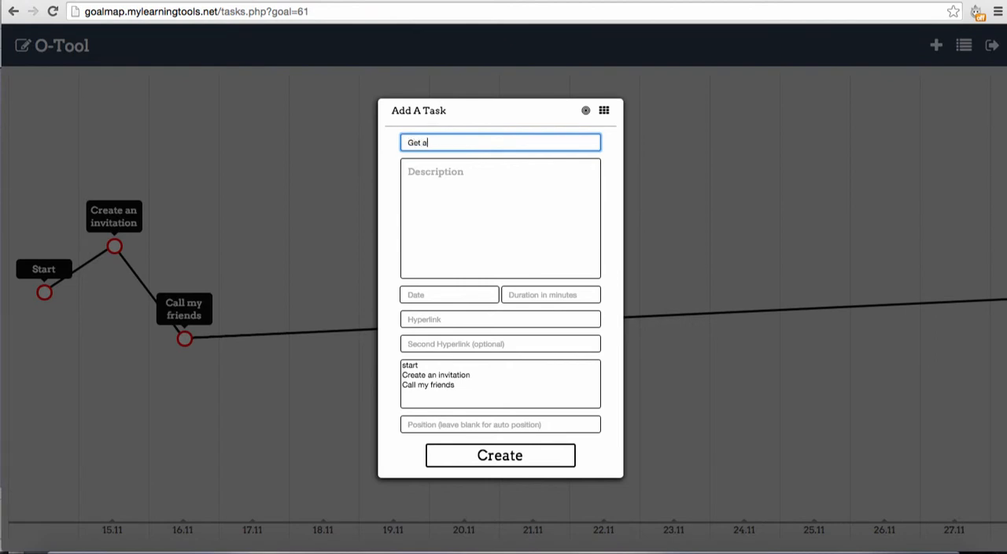
pyautogui.write(' sound system')
# Step: Fill in the description with "Options:" and two dashed lines: "get it from" plus a friend's first name, and "buy a sound system"
pyautogui.press('Tab')
pyautogui.write('Opt')
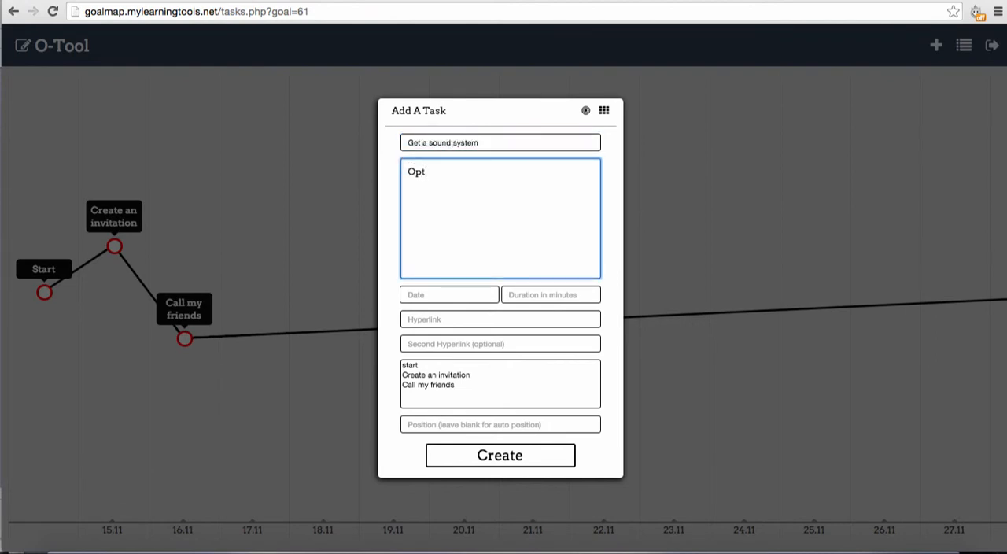
pyautogui.write('ions:')
pyautogui.press('Return')
pyautogui.write('- get it from David ')
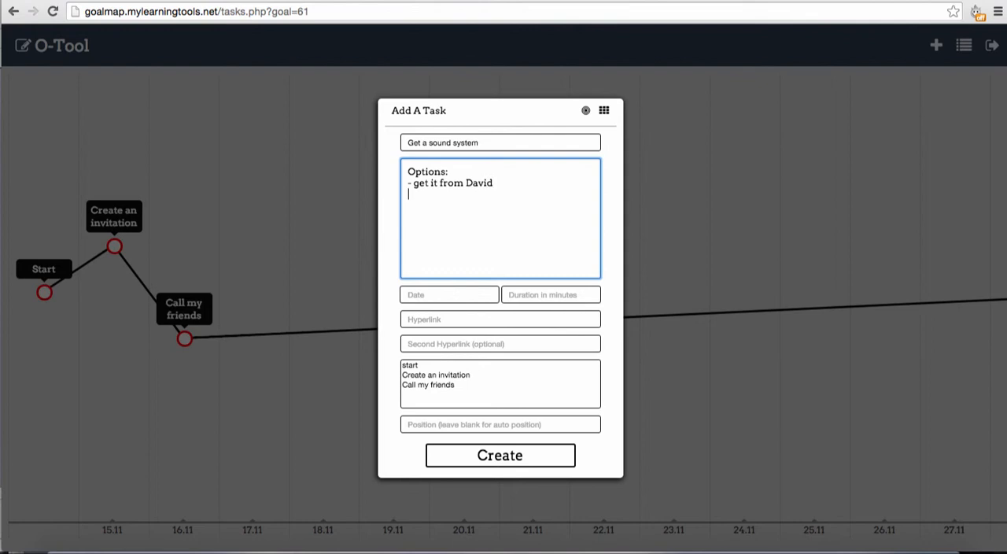
pyautogui.write('- buy a sound system')
# Step: Set the "Get a sound system" task's date to 18.11.2015 and its duration to 120 minutes
pyautogui.click(439, 295)
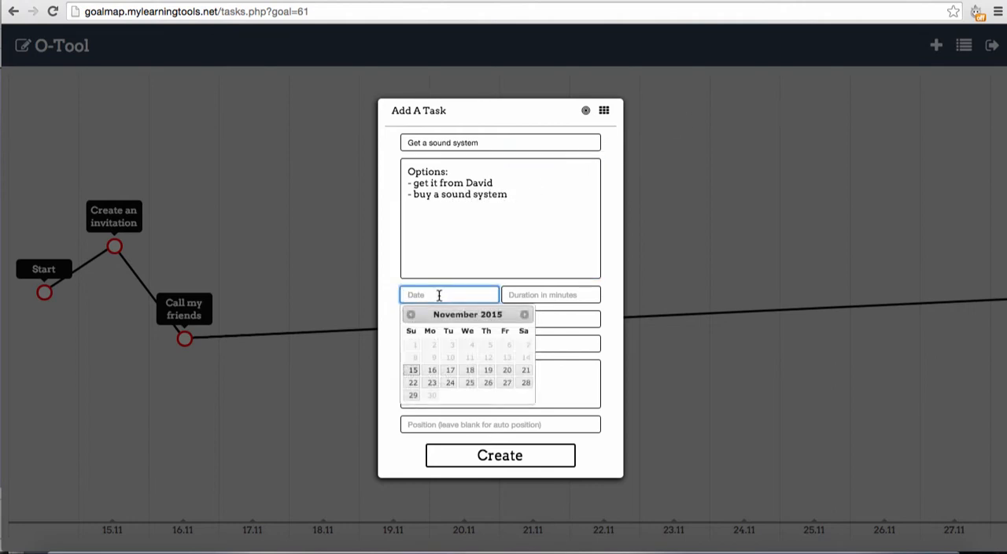
pyautogui.click(470, 370)
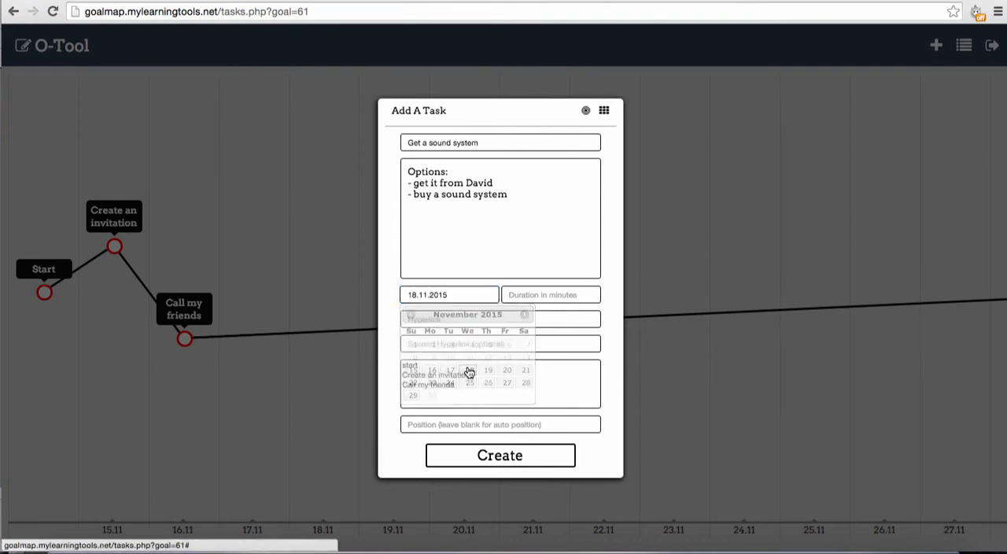
pyautogui.click(537, 299)
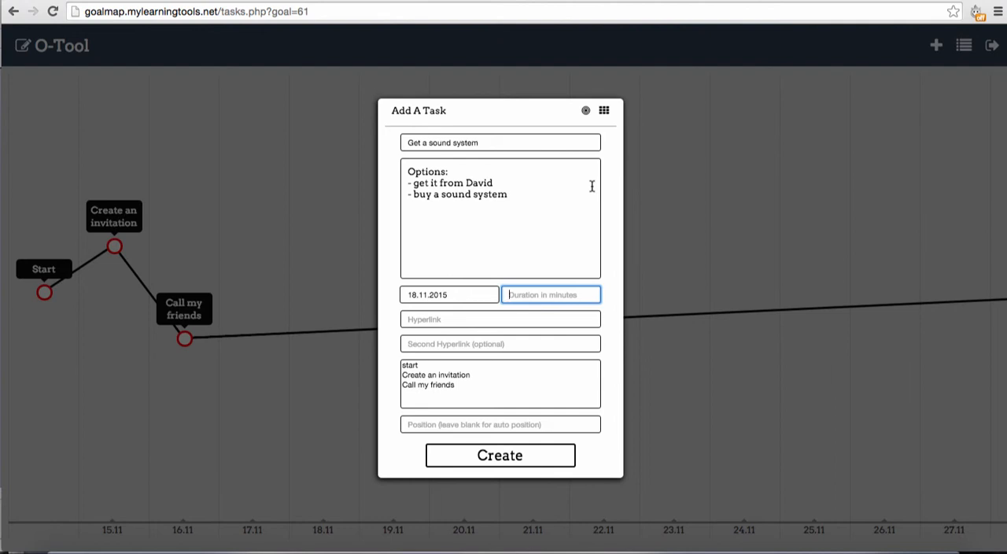
pyautogui.write('120')
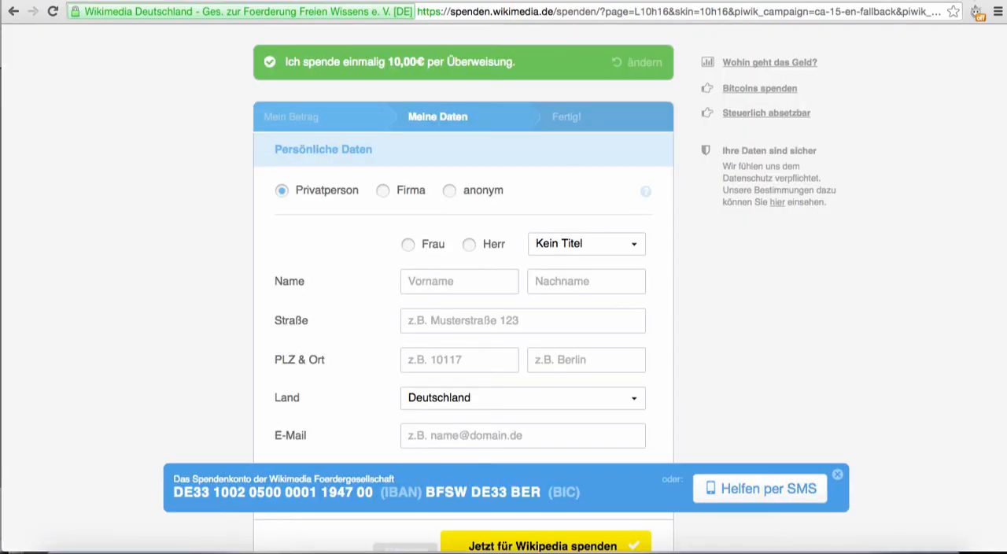
# Step: Open Amazon in a new browser tab and search for "soundsytem"
pyautogui.press('super+t')
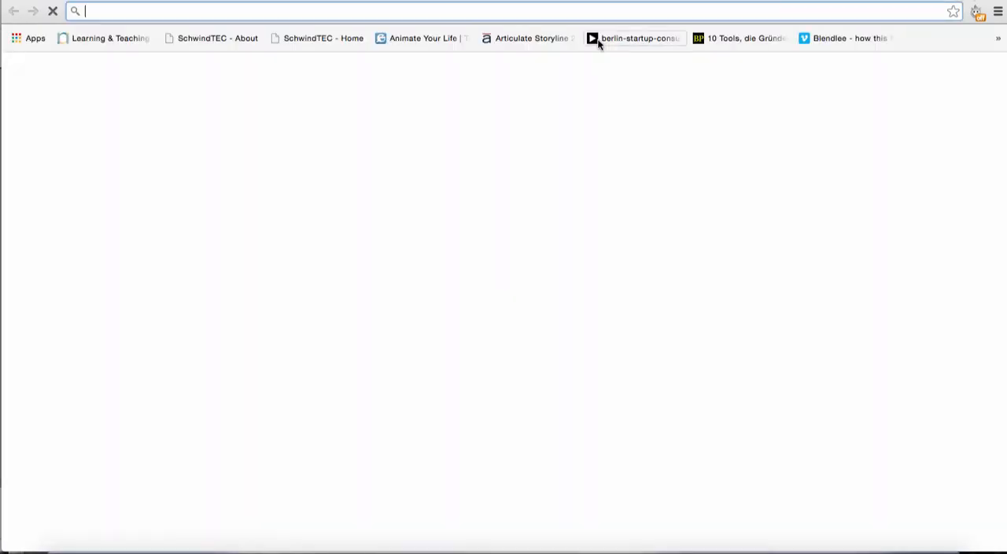
pyautogui.write('amazon.de')
pyautogui.press('Return')
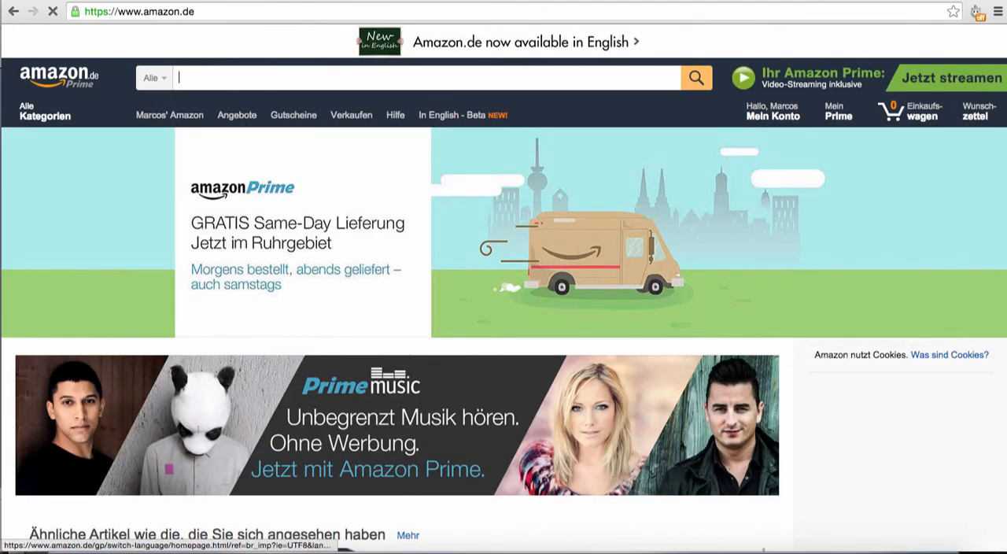
pyautogui.write('soundsytem')
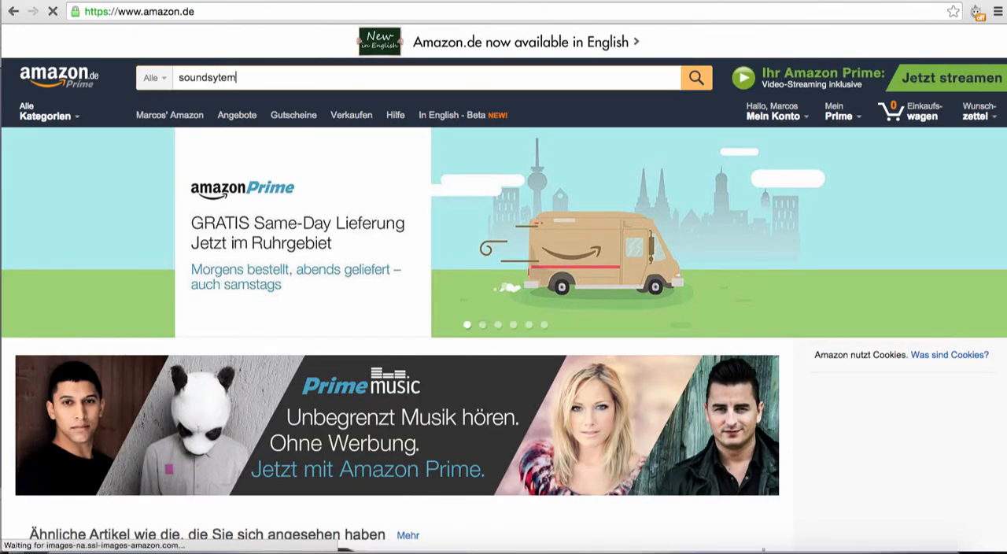
pyautogui.press('Return')
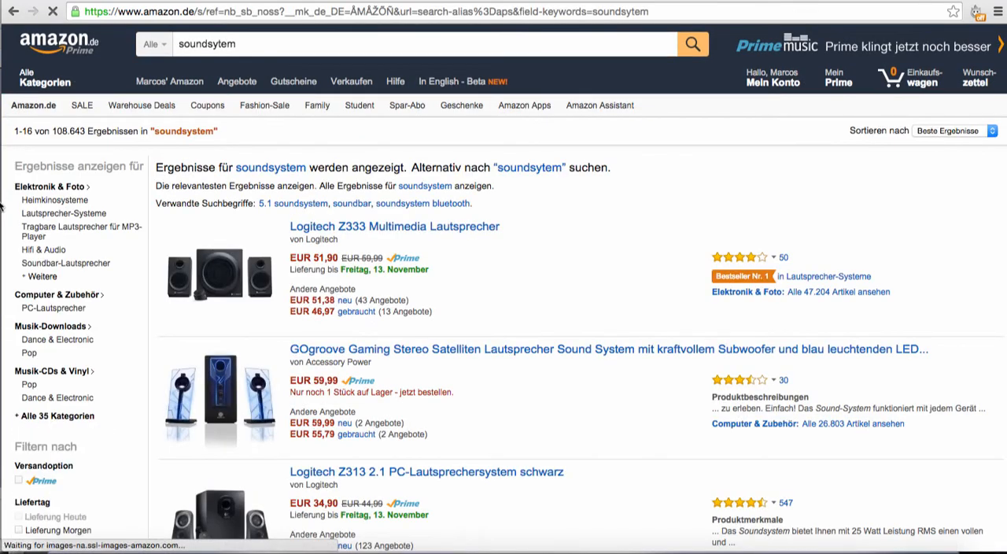
# Step: Browse the search results and open the product page of the Logitech Z506 5.1 speaker system
pyautogui.scroll(-2, 50, 316)
pyautogui.scroll(-7, 531, 267)
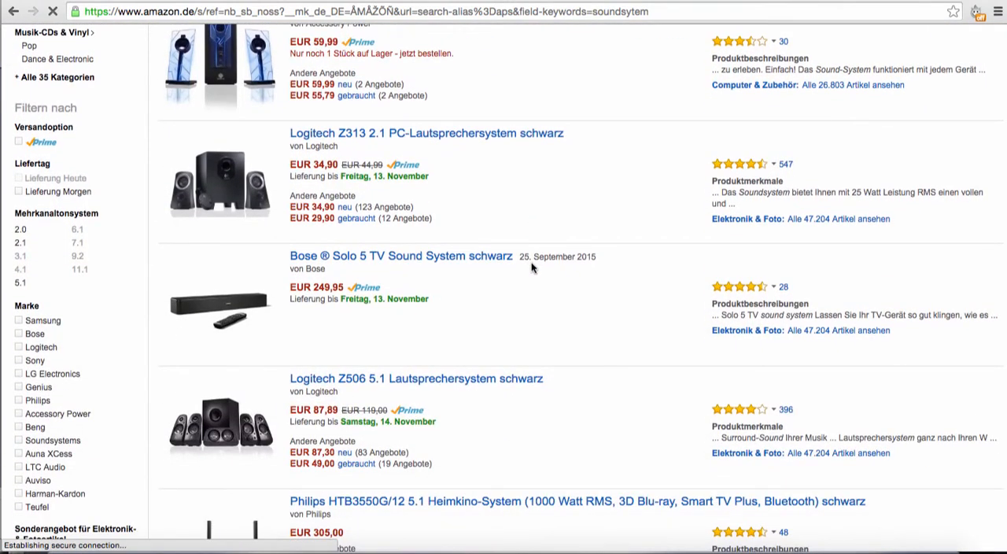
pyautogui.scroll(-3, 531, 267)
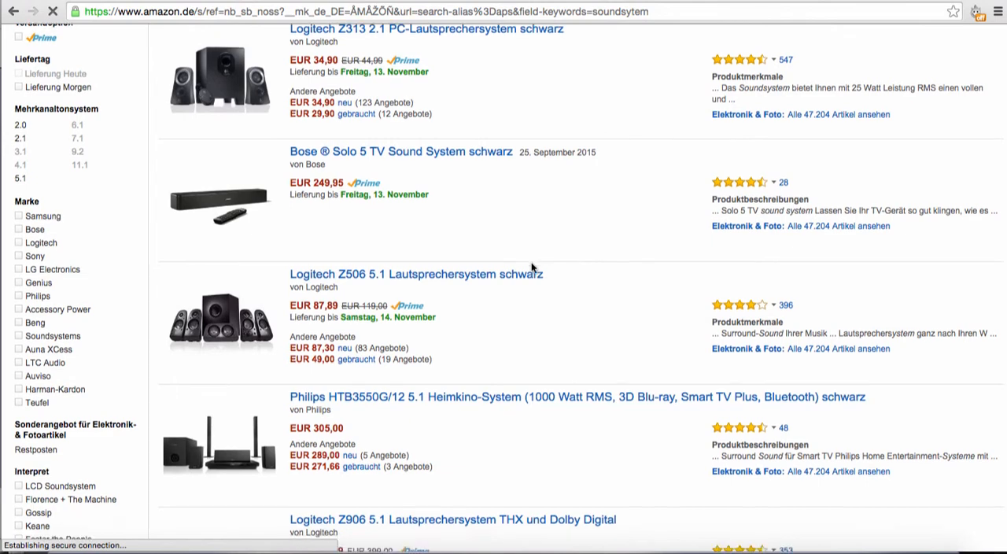
pyautogui.scroll(-1, 531, 268)
pyautogui.scroll(-2, 532, 267)
pyautogui.scroll(2, 531, 267)
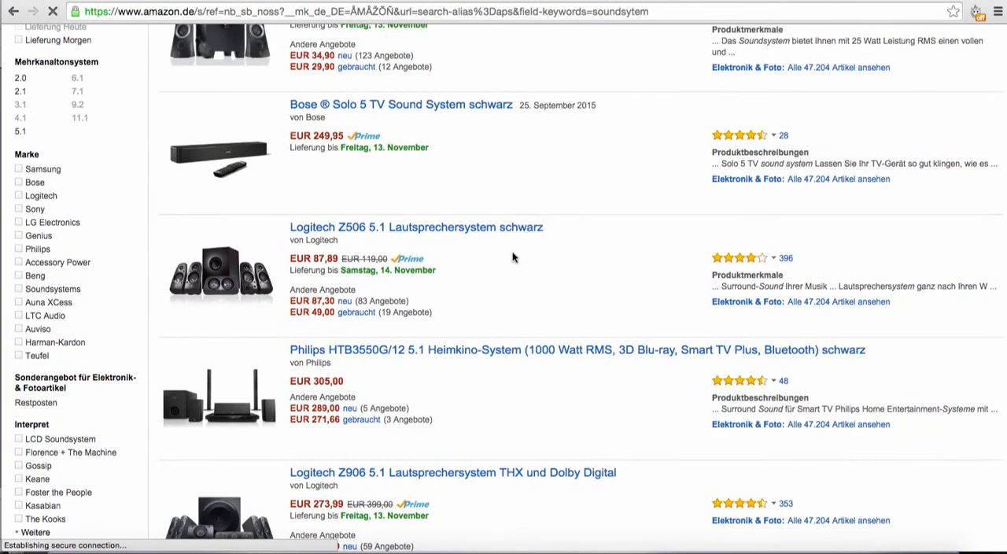
pyautogui.click(451, 228)
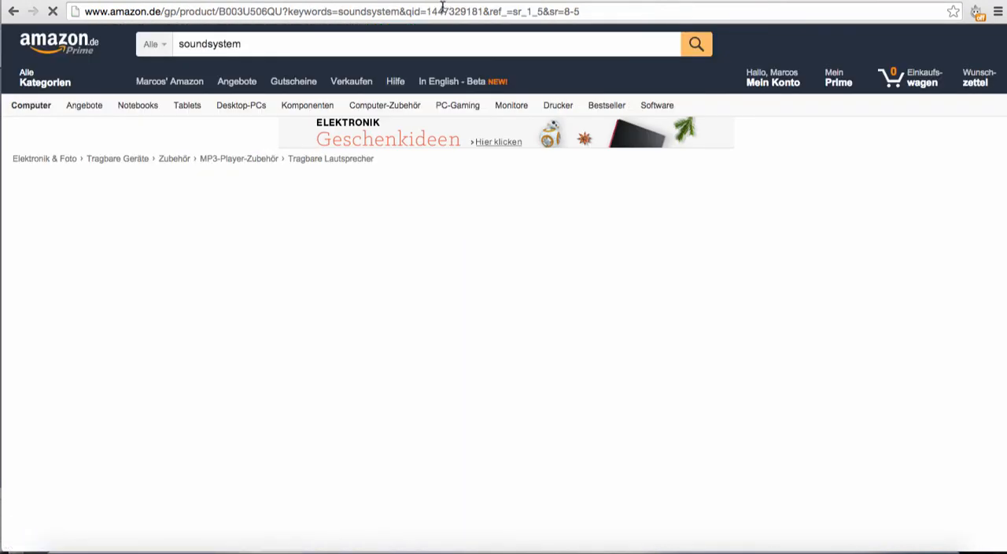
# Step: Copy the Logitech product page's web address into the "Get a sound system" task's first hyperlink on the goal map
pyautogui.click(445, 12)
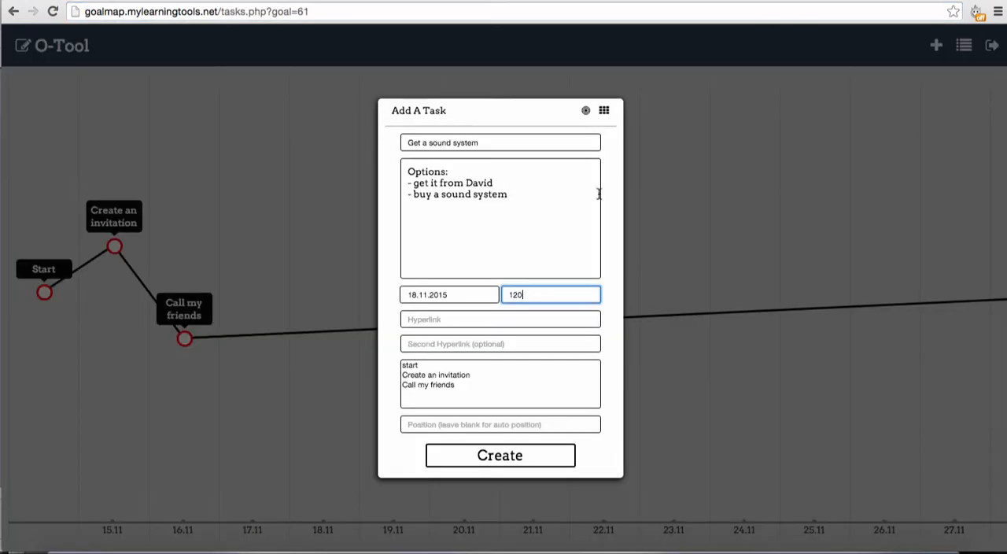
pyautogui.click(479, 318)
pyautogui.press('super+v')
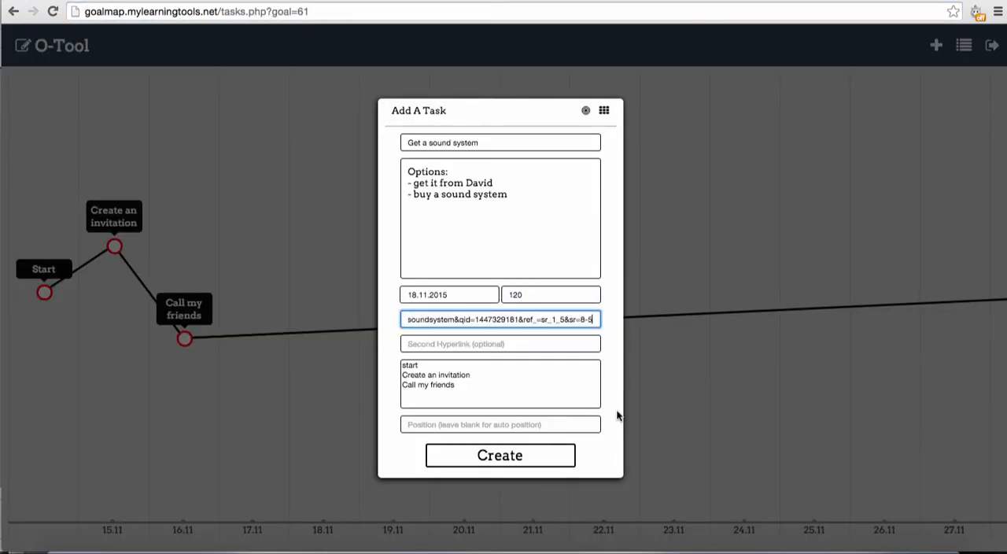
# Step: Connect the "Get a sound system" task to both "Create an invitation" and "Call my friends"
pyautogui.click(425, 376)
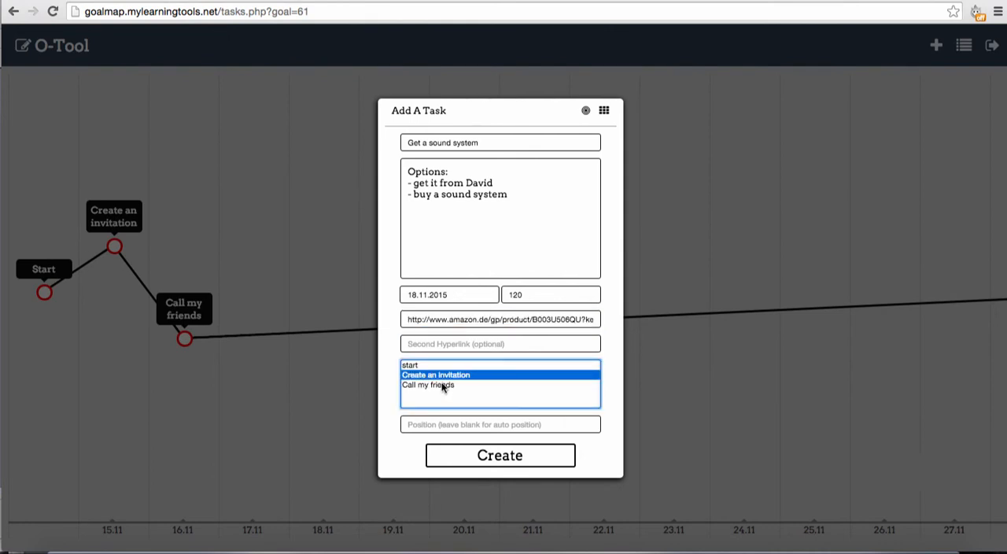
pyautogui.keyDown('shift'); pyautogui.click(443, 386); pyautogui.keyUp('shift')
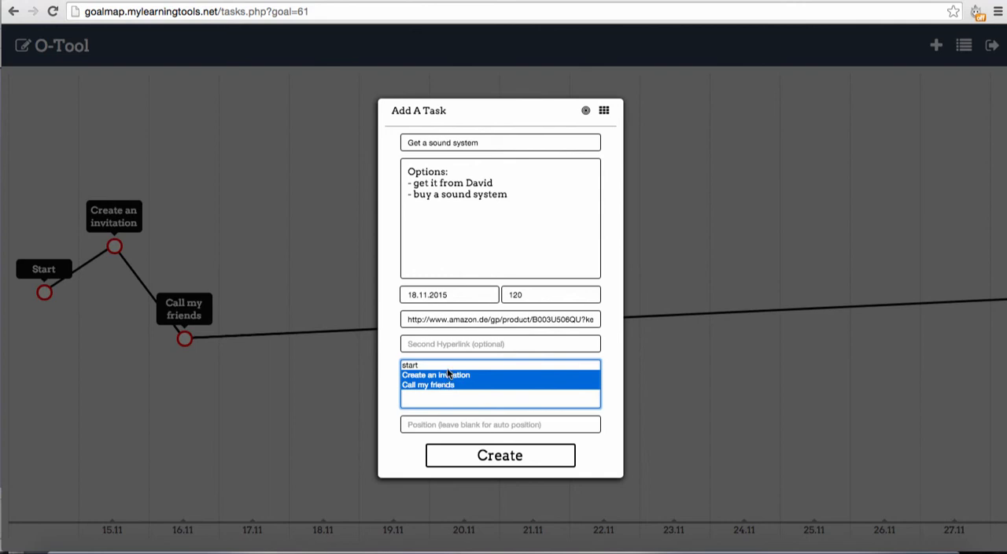
pyautogui.keyDown('ctrl'); pyautogui.click(445, 387); pyautogui.keyUp('ctrl')
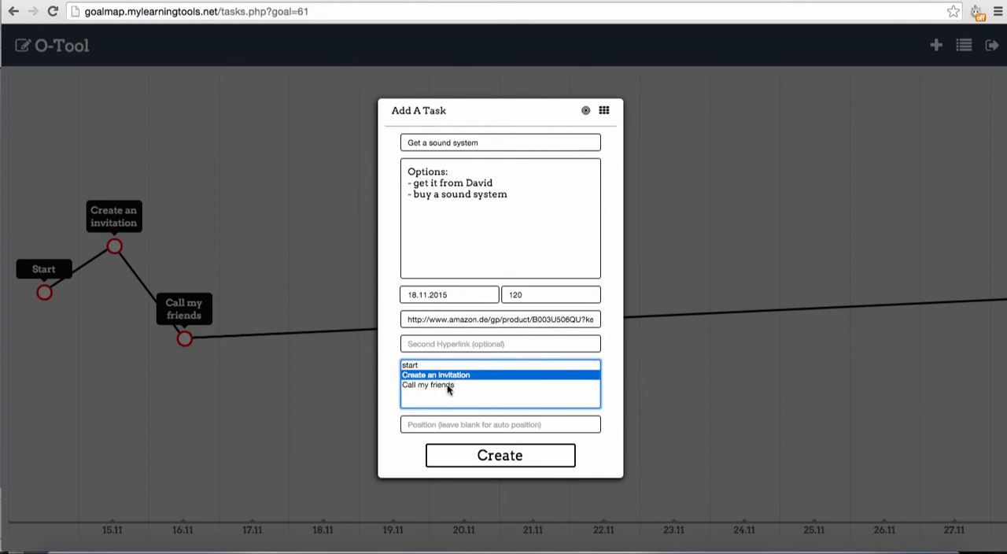
pyautogui.keyDown('ctrl'); pyautogui.click(446, 383); pyautogui.keyUp('ctrl')
pyautogui.press('shift')
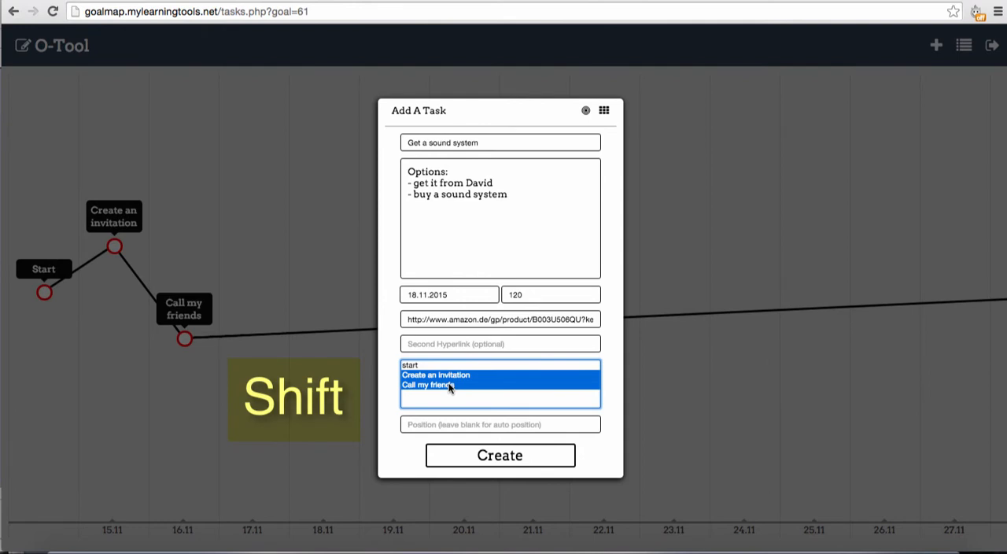
# Step: Set the "Get a sound system" task's position to 50% and create the task
pyautogui.click(474, 424)
pyautogui.write('50%')
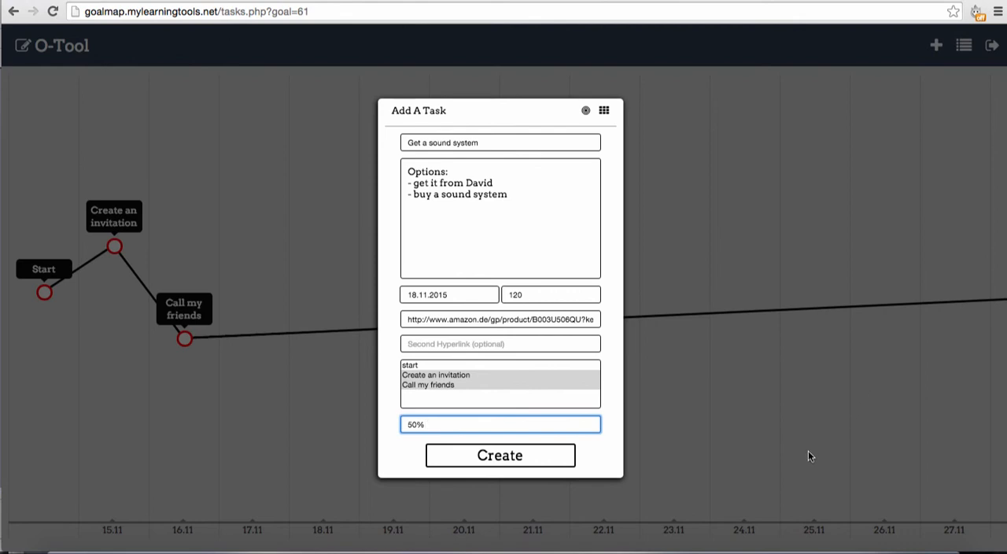
pyautogui.click(504, 459)
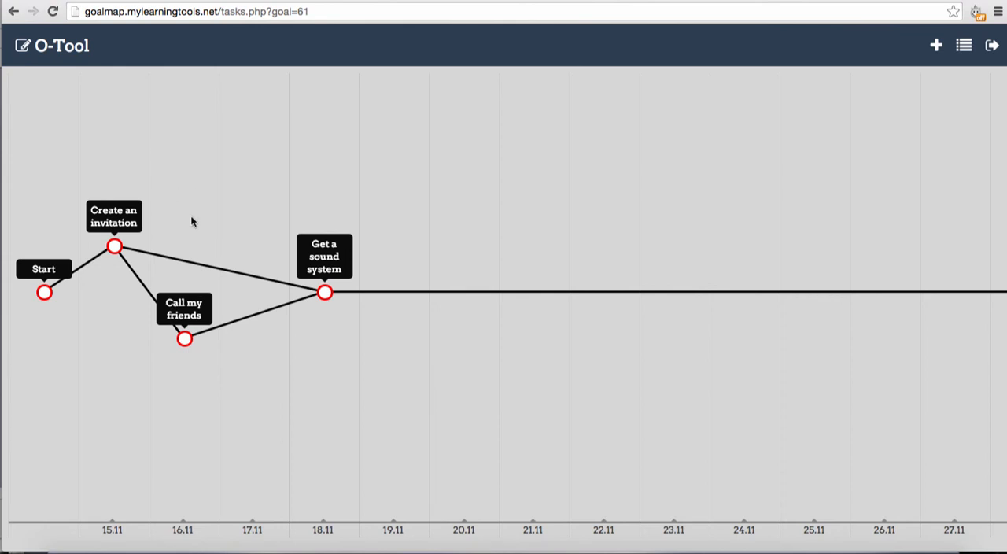
# Step: Follow the "Create an invitation" task's link to the Evite gallery and open the Beer Can Birthday design
pyautogui.click(115, 248)
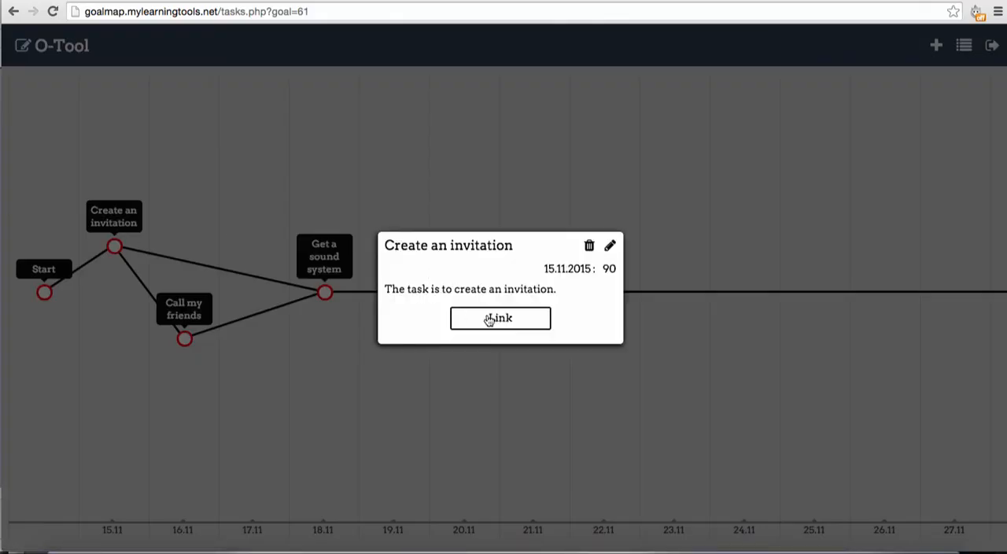
pyautogui.click(499, 318)
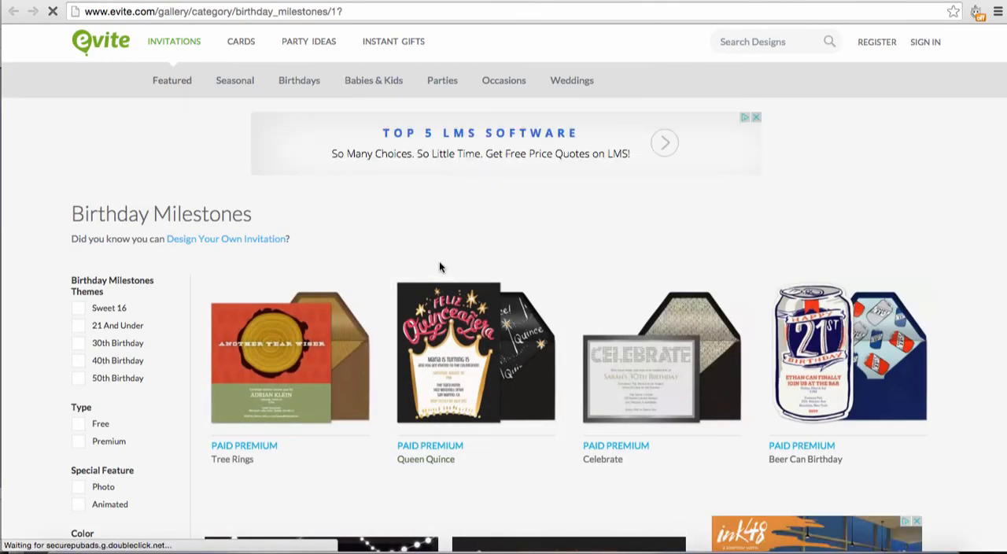
pyautogui.scroll(-3, 439, 266)
pyautogui.scroll(1, 441, 268)
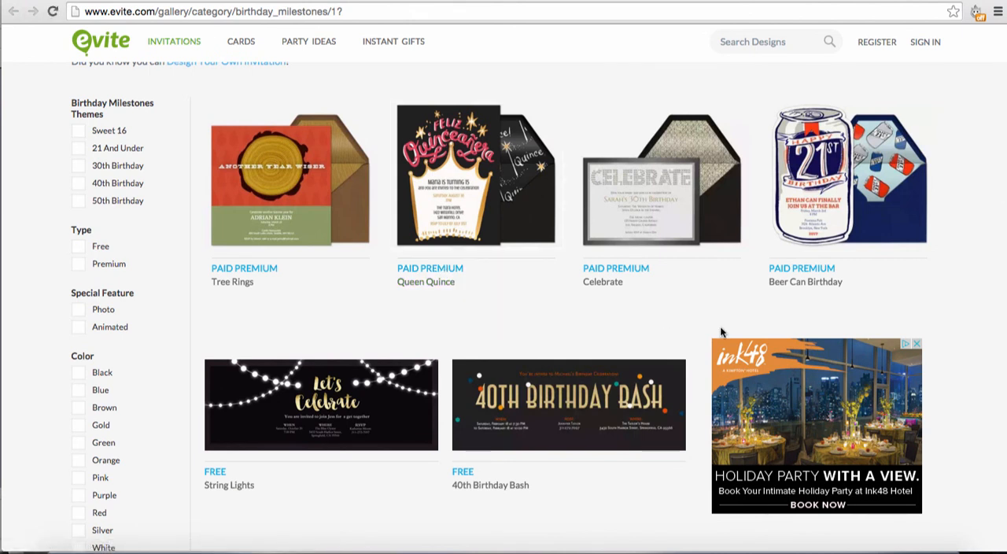
pyautogui.click(829, 175)
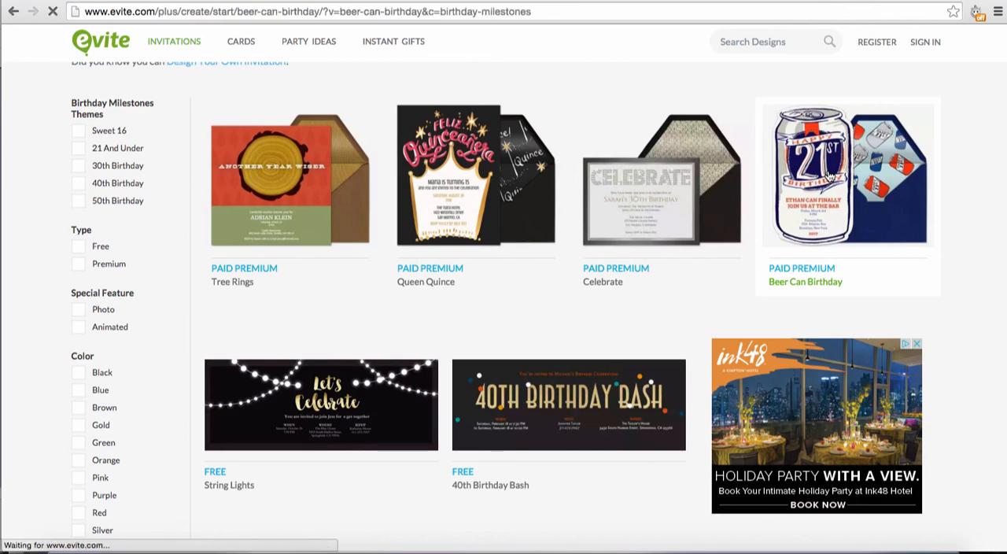